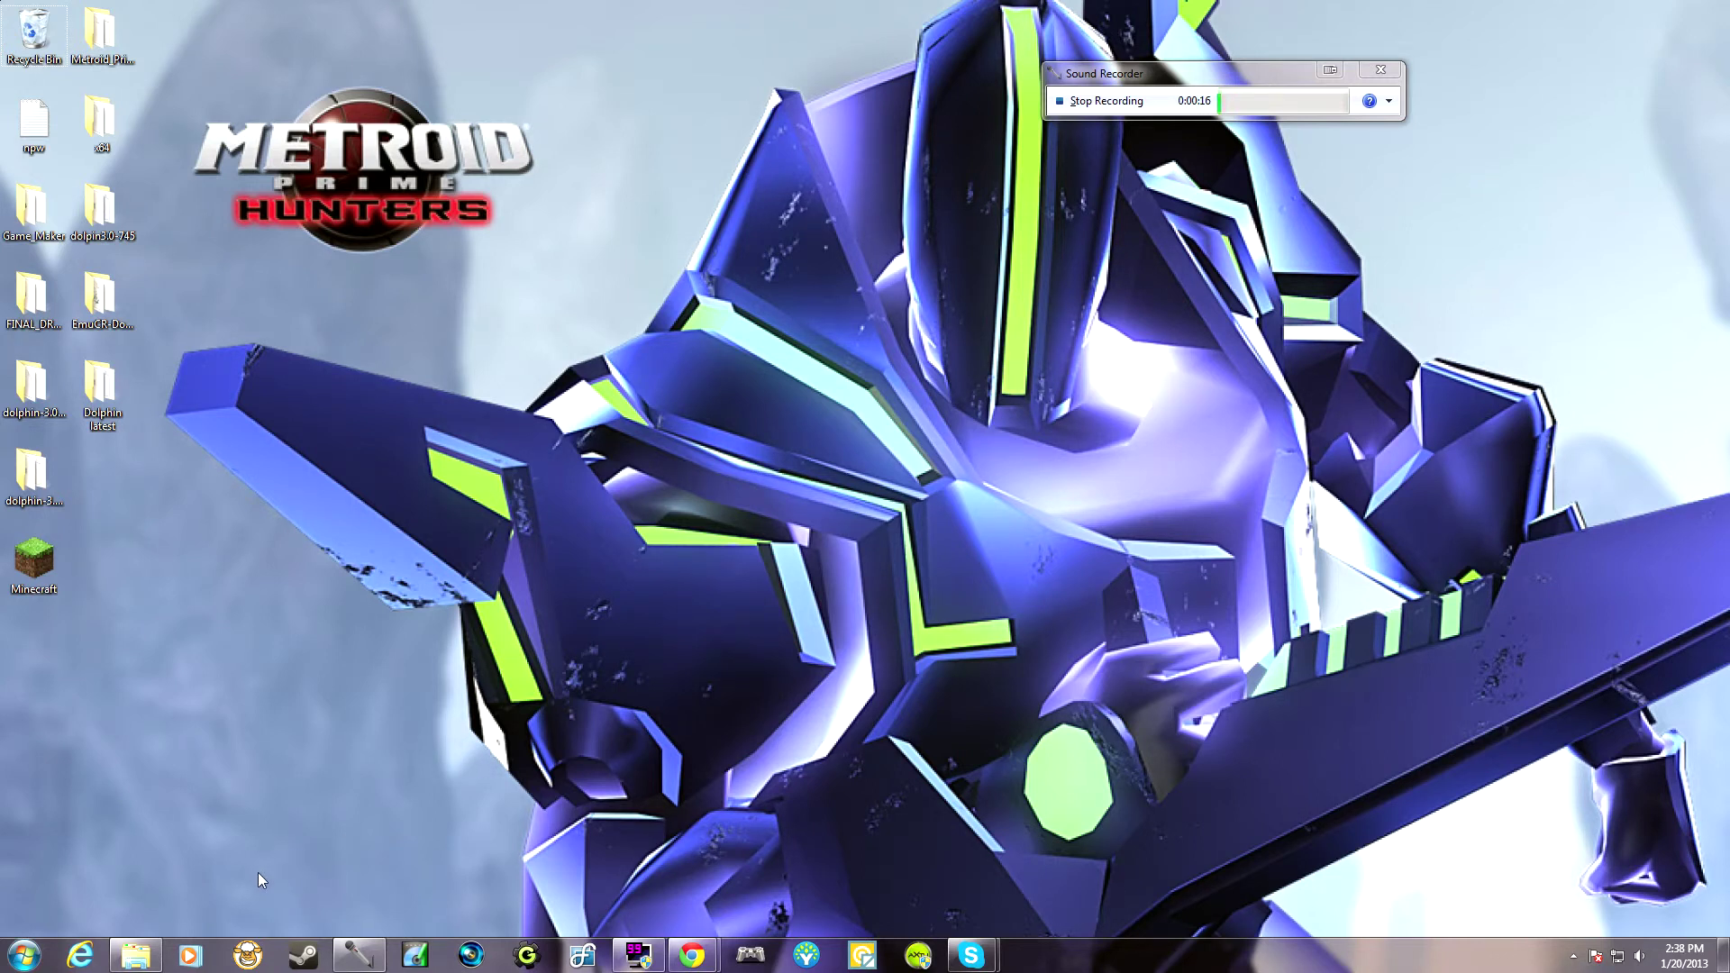
Step: Find and open the Windows Sound settings
left_click(34, 961)
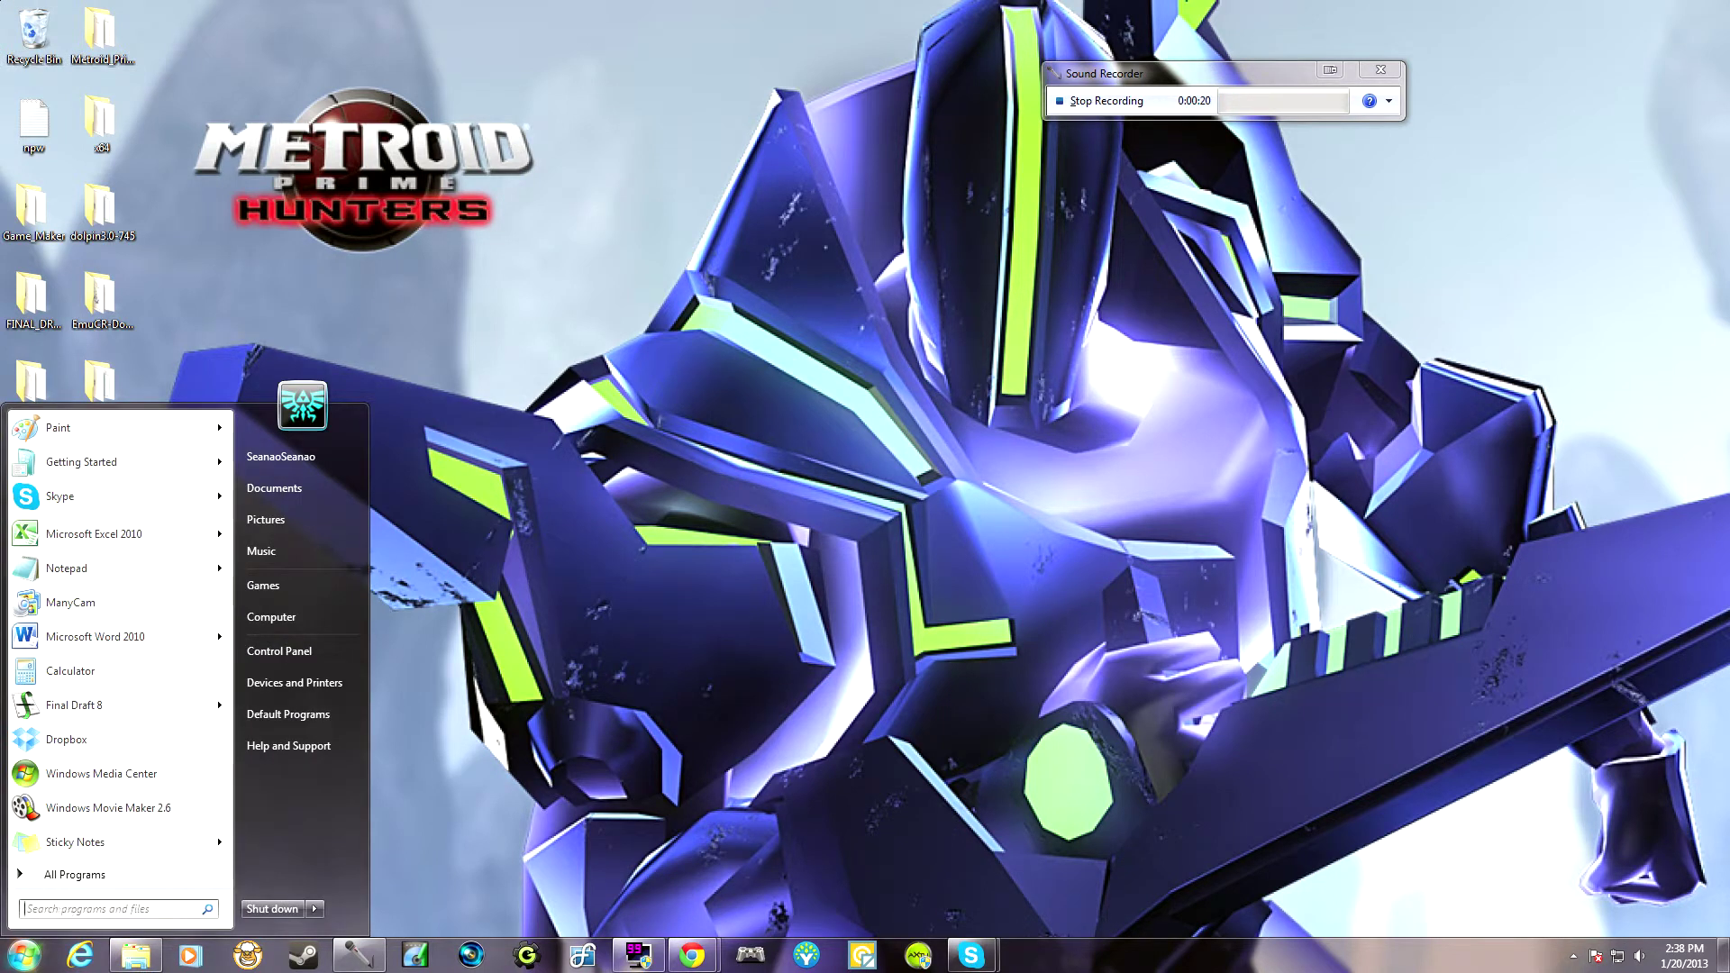
type("sound")
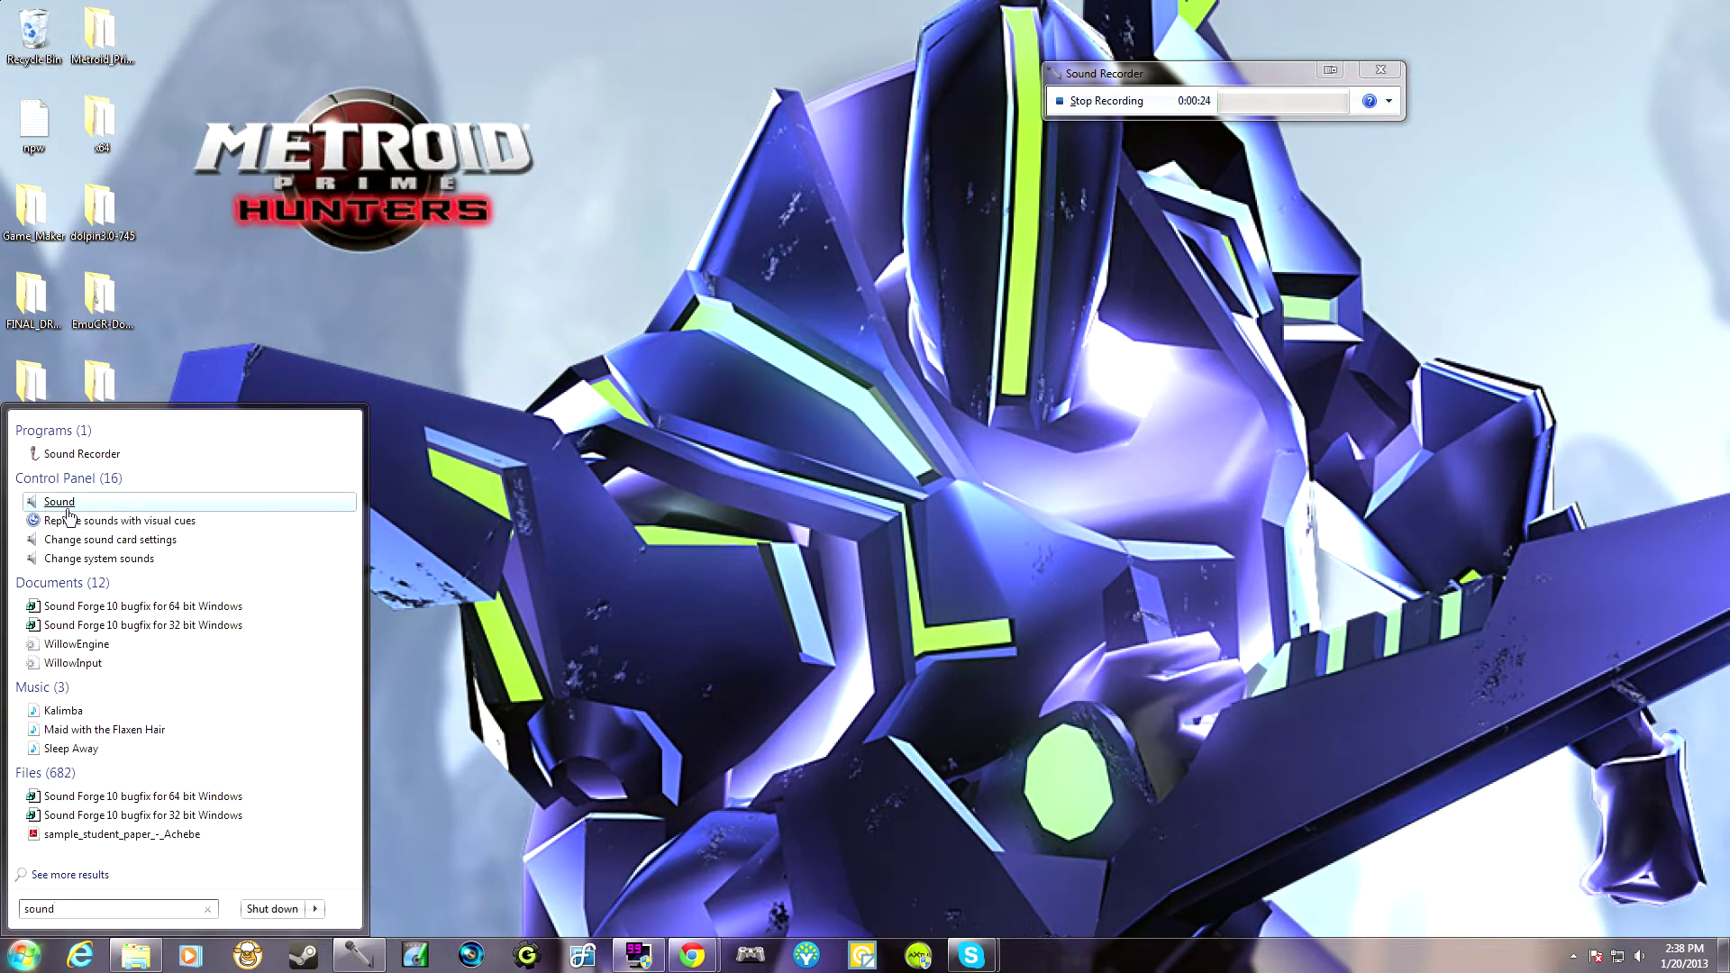
left_click(59, 502)
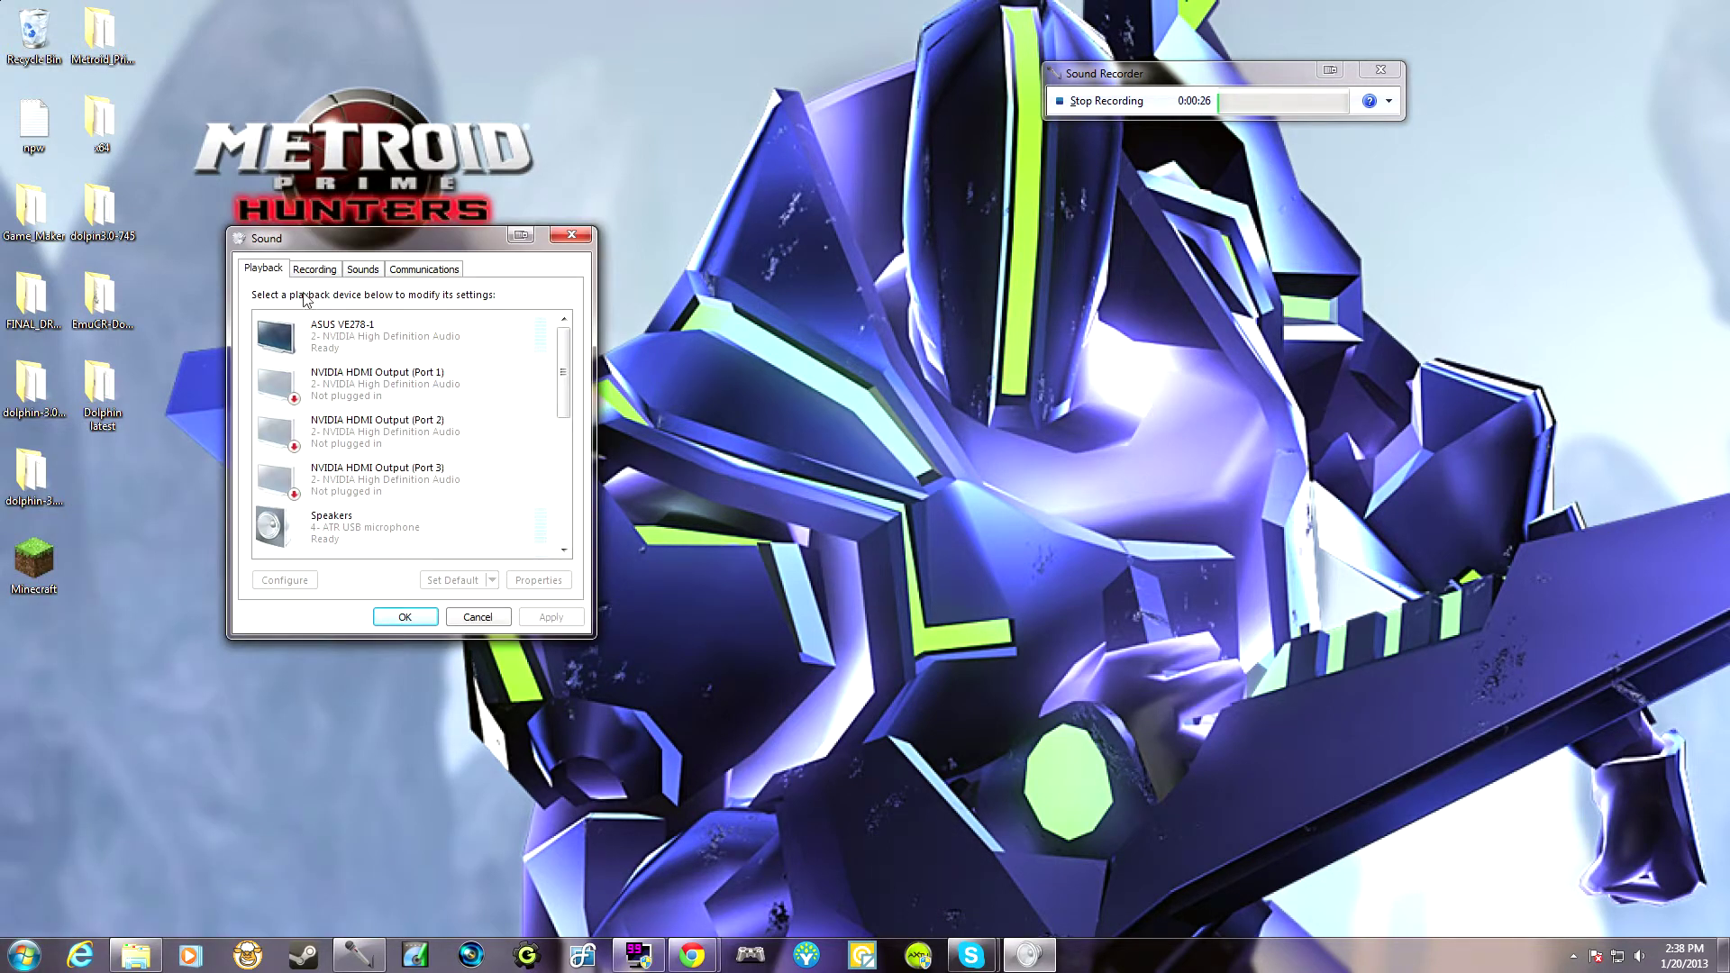
Step: Open the properties of the default ATR USB microphone recording device and show its level
left_click(321, 273)
left_click(369, 336)
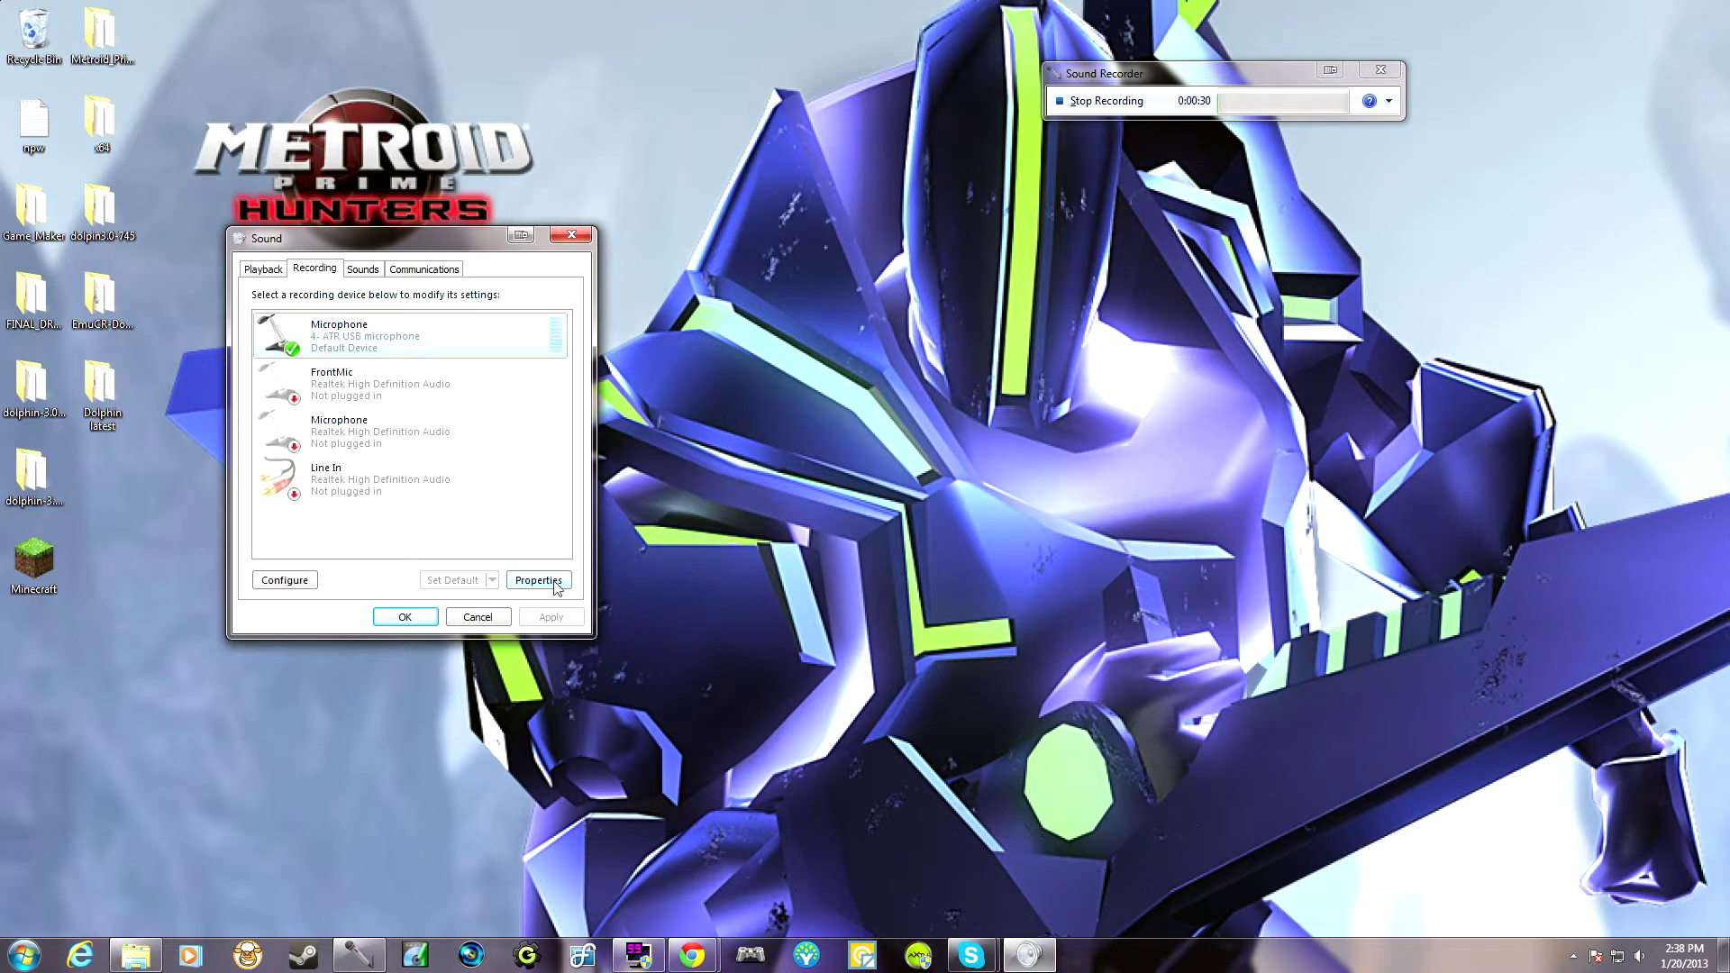
left_click(527, 480)
left_click(476, 338)
left_click(539, 580)
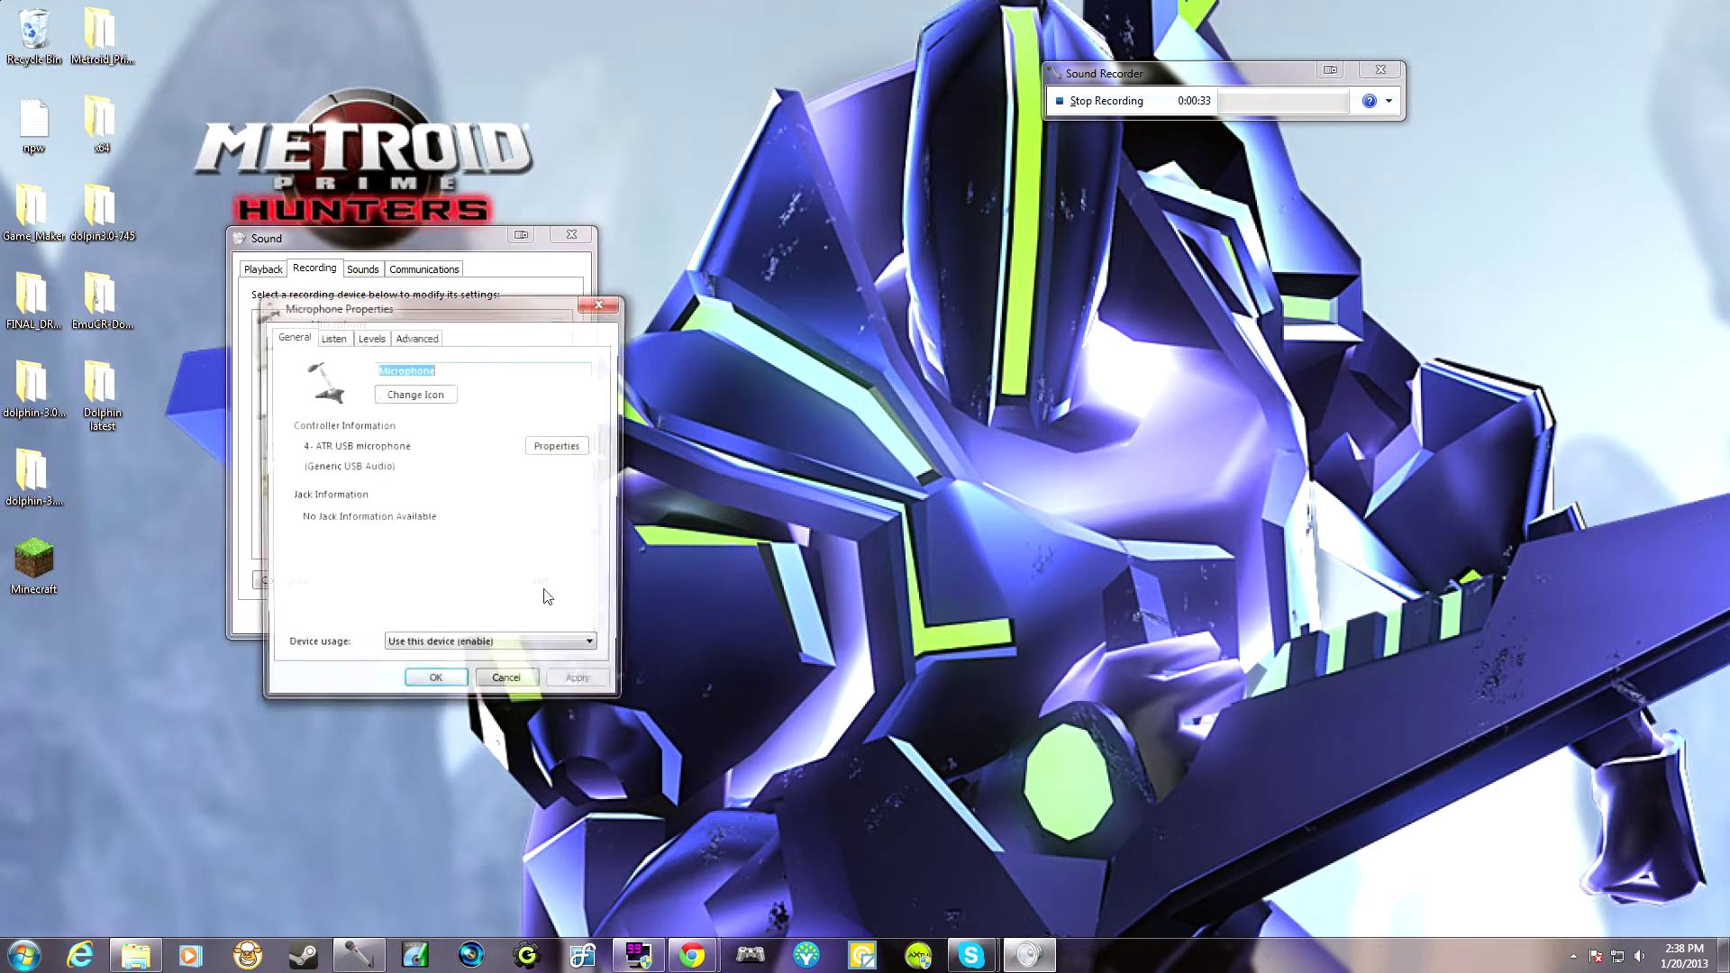
left_click(370, 339)
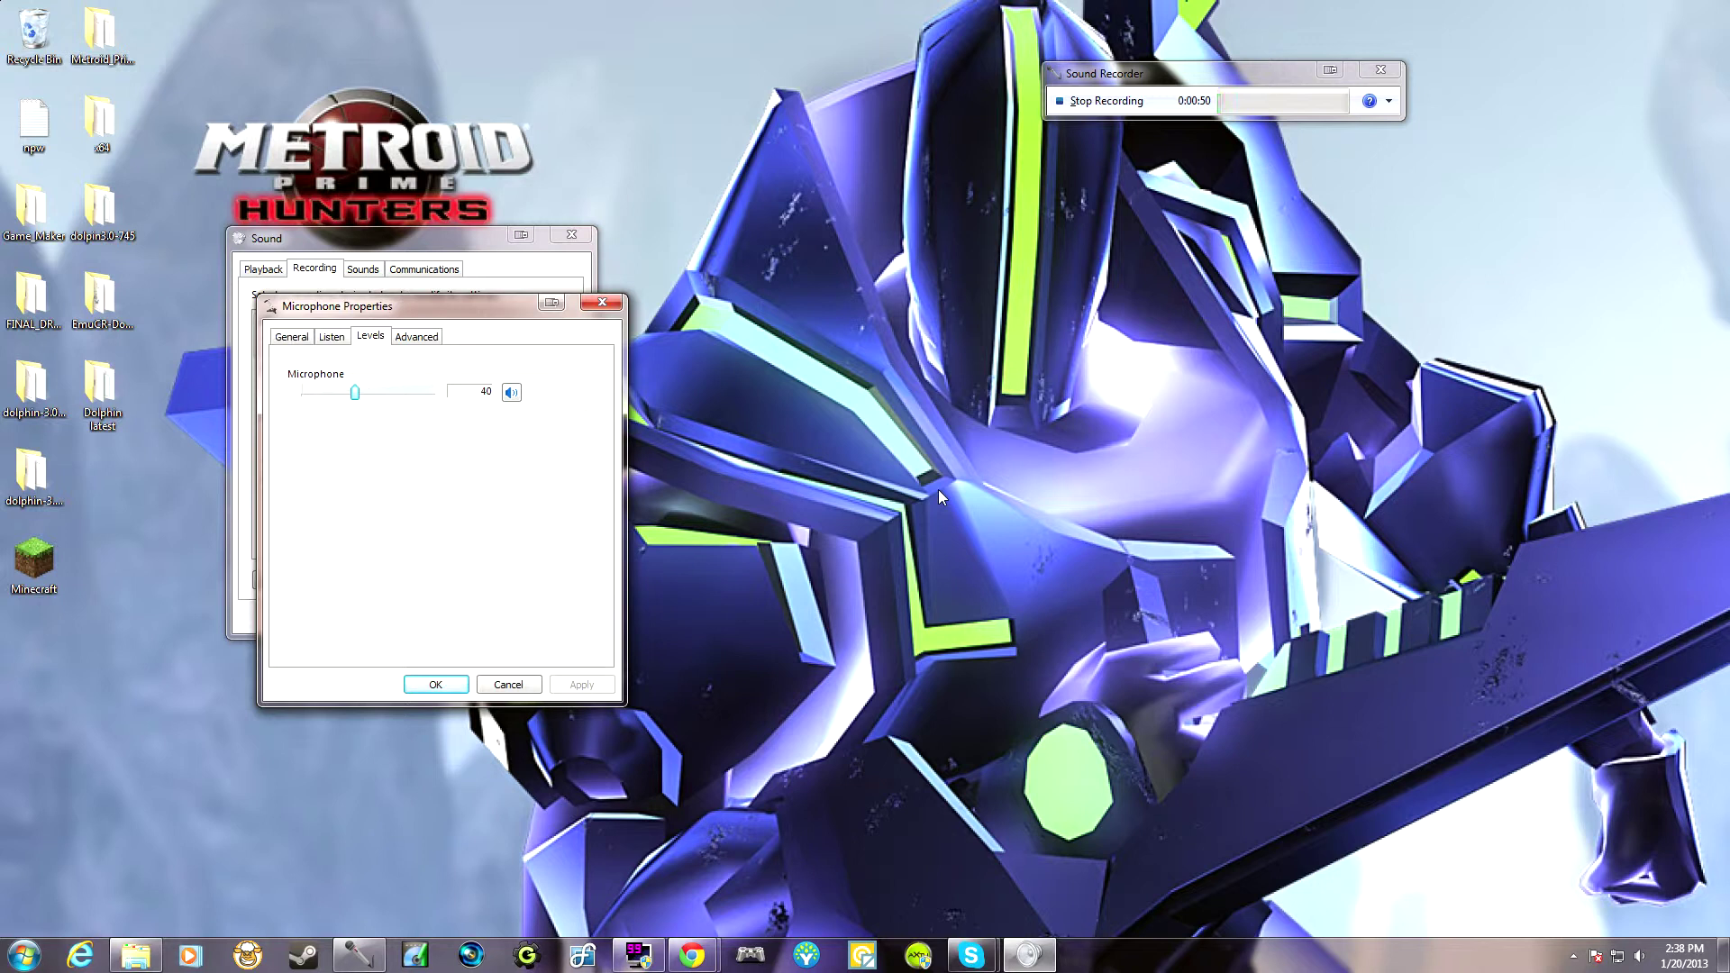
Step: Lower the microphone level to 21 and try raising it again
key("Left")
key("Left")
key("Left")
key("Left")
key("Left")
key("Left")
key("Left")
key("Left")
key("Left")
key("Left")
key("Left")
key("Left")
key("Left")
key("Left")
key("Left")
key("Left")
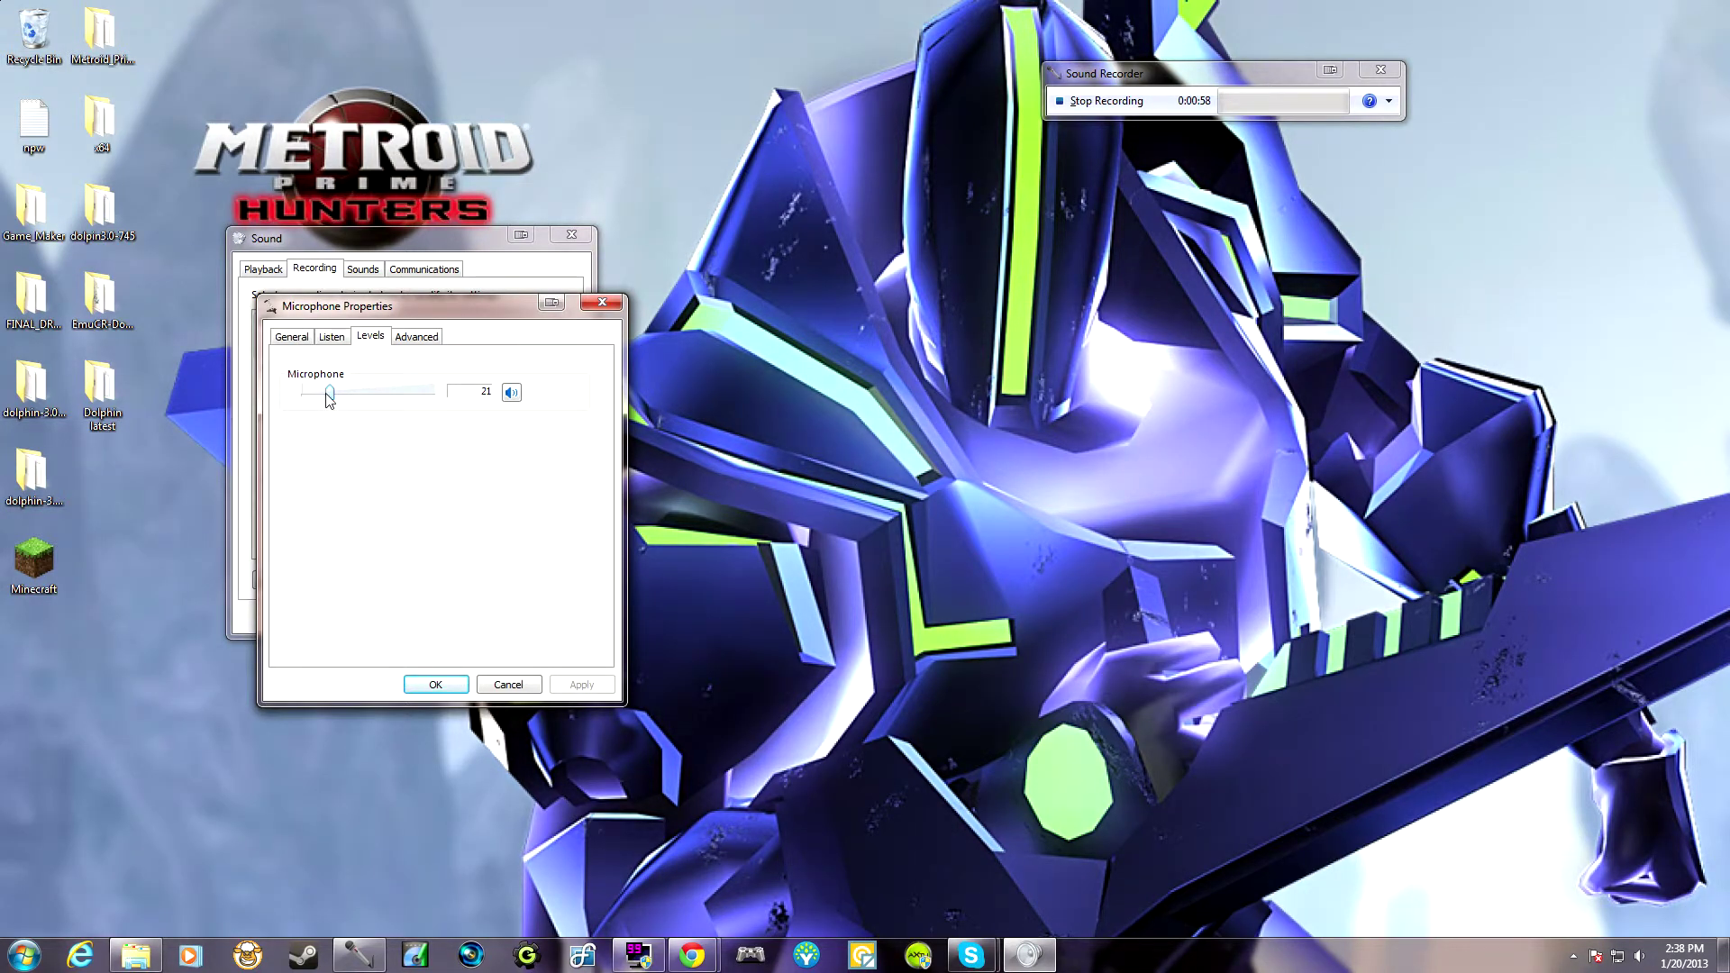
left_click_drag(329, 399, 370, 399)
scroll(370, 399, "down", 1)
scroll(370, 399, "down", 1)
scroll(370, 399, "down", 1)
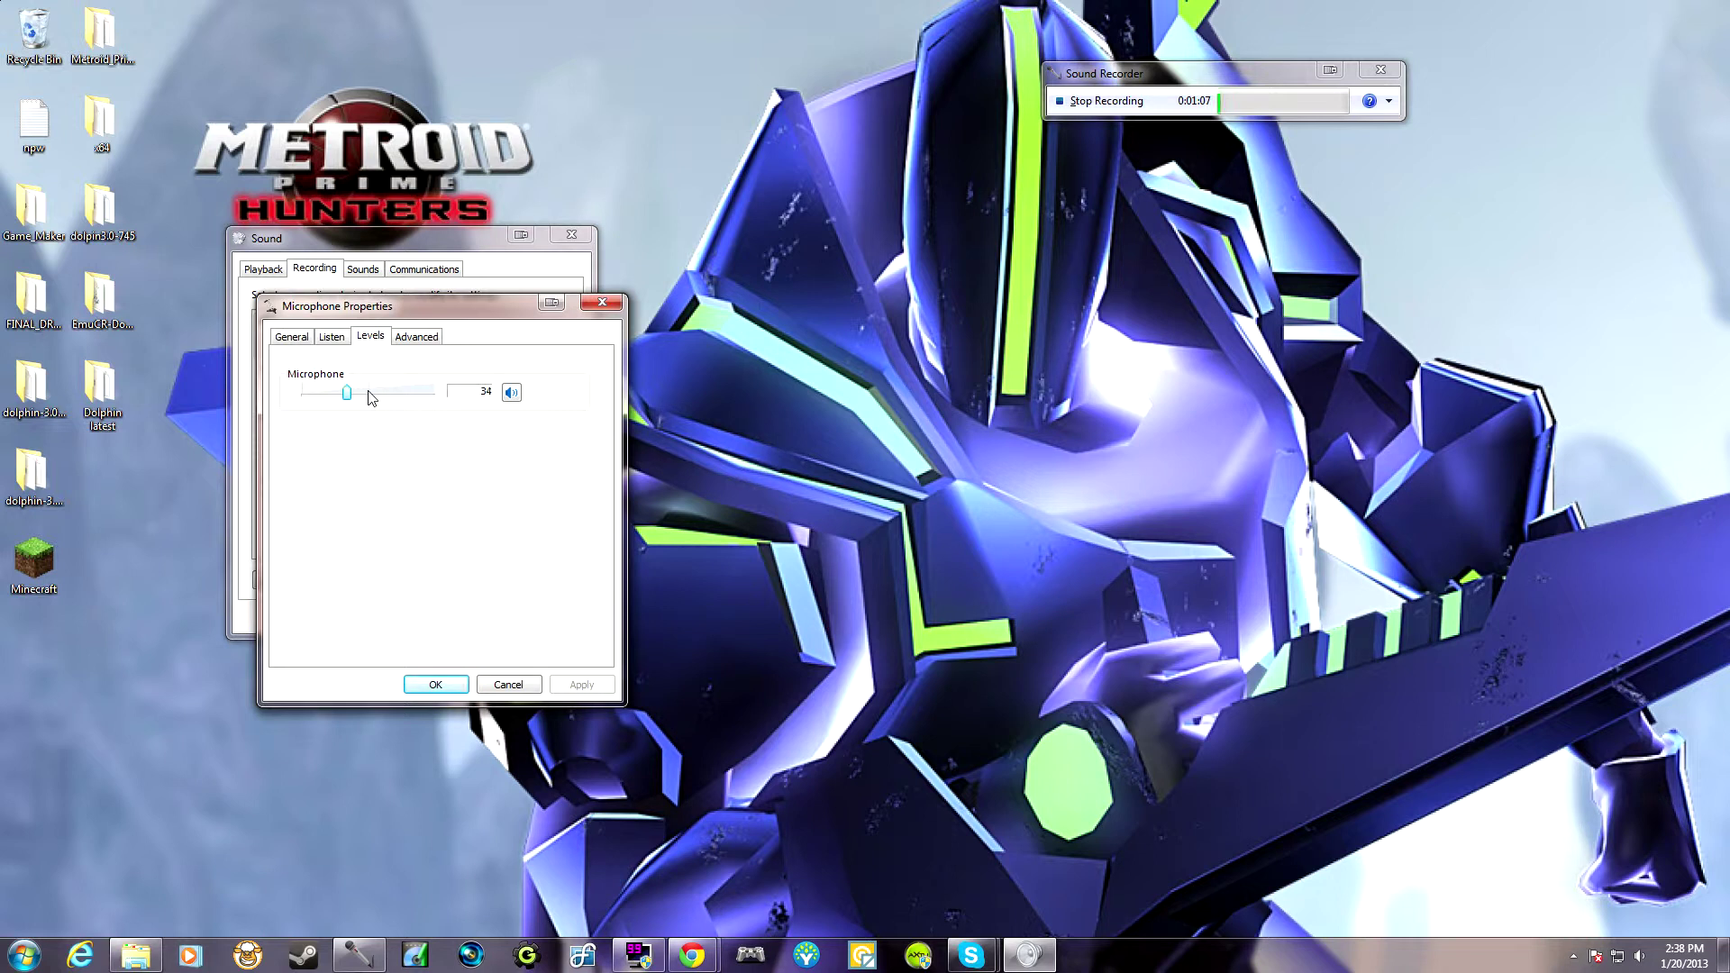
Step: Disallow applications from taking exclusive control of the microphone and apply the change
left_click(412, 339)
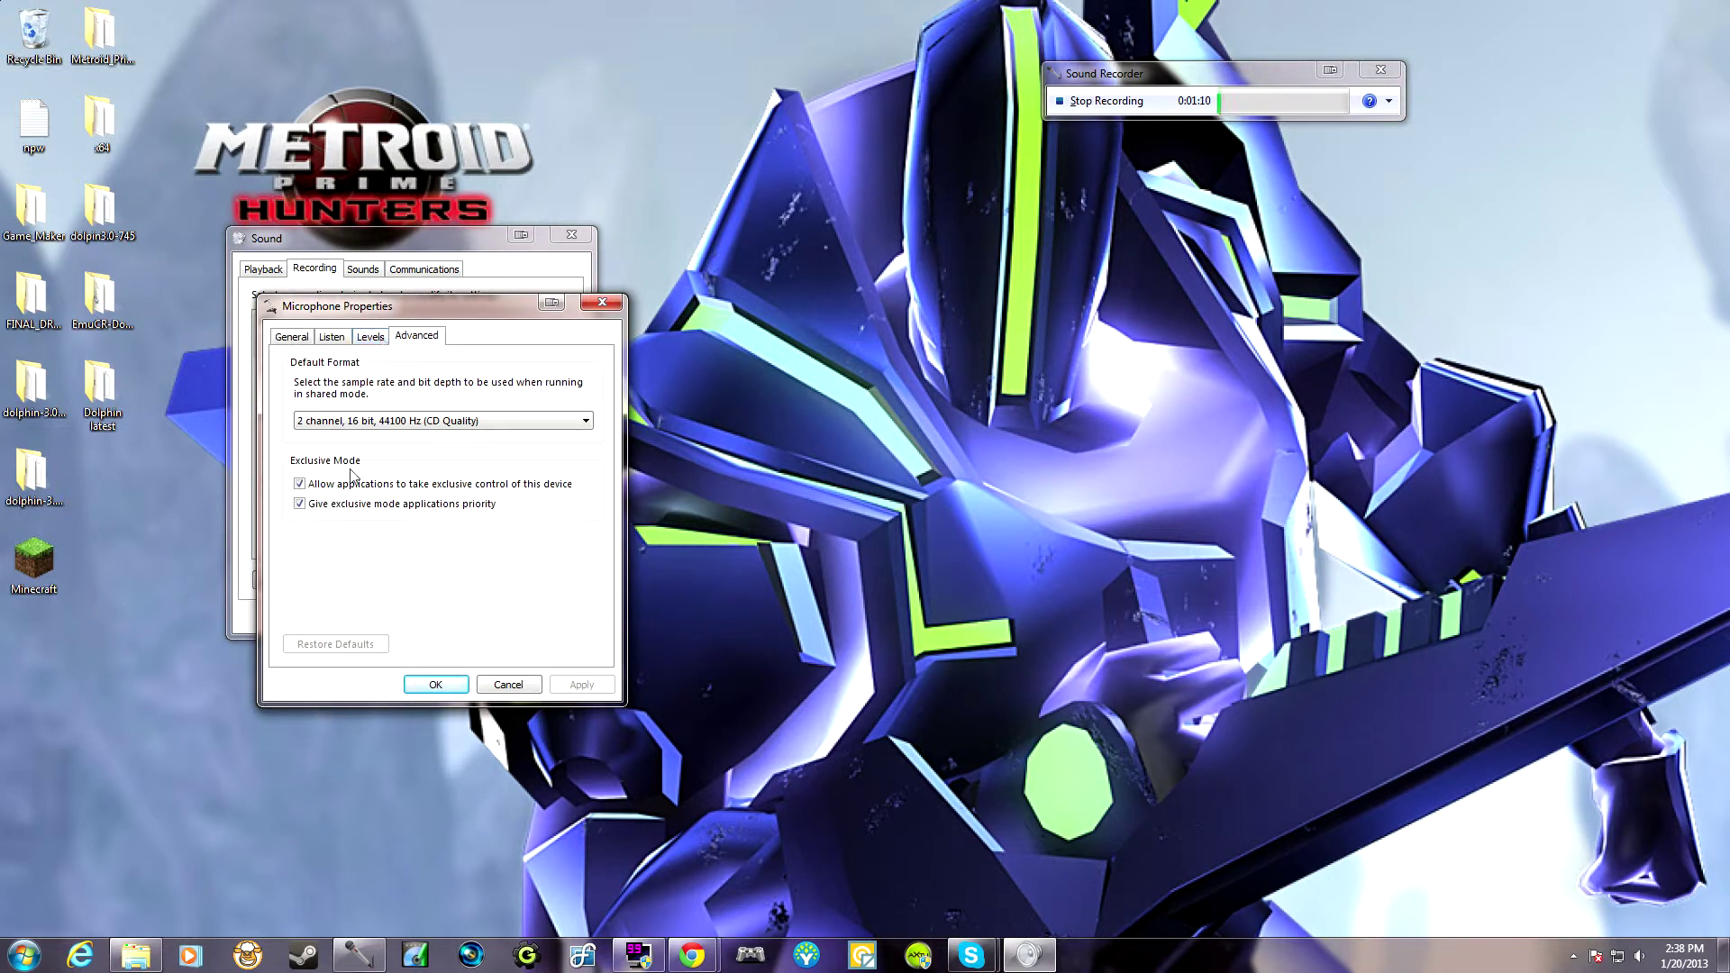
left_click(304, 488)
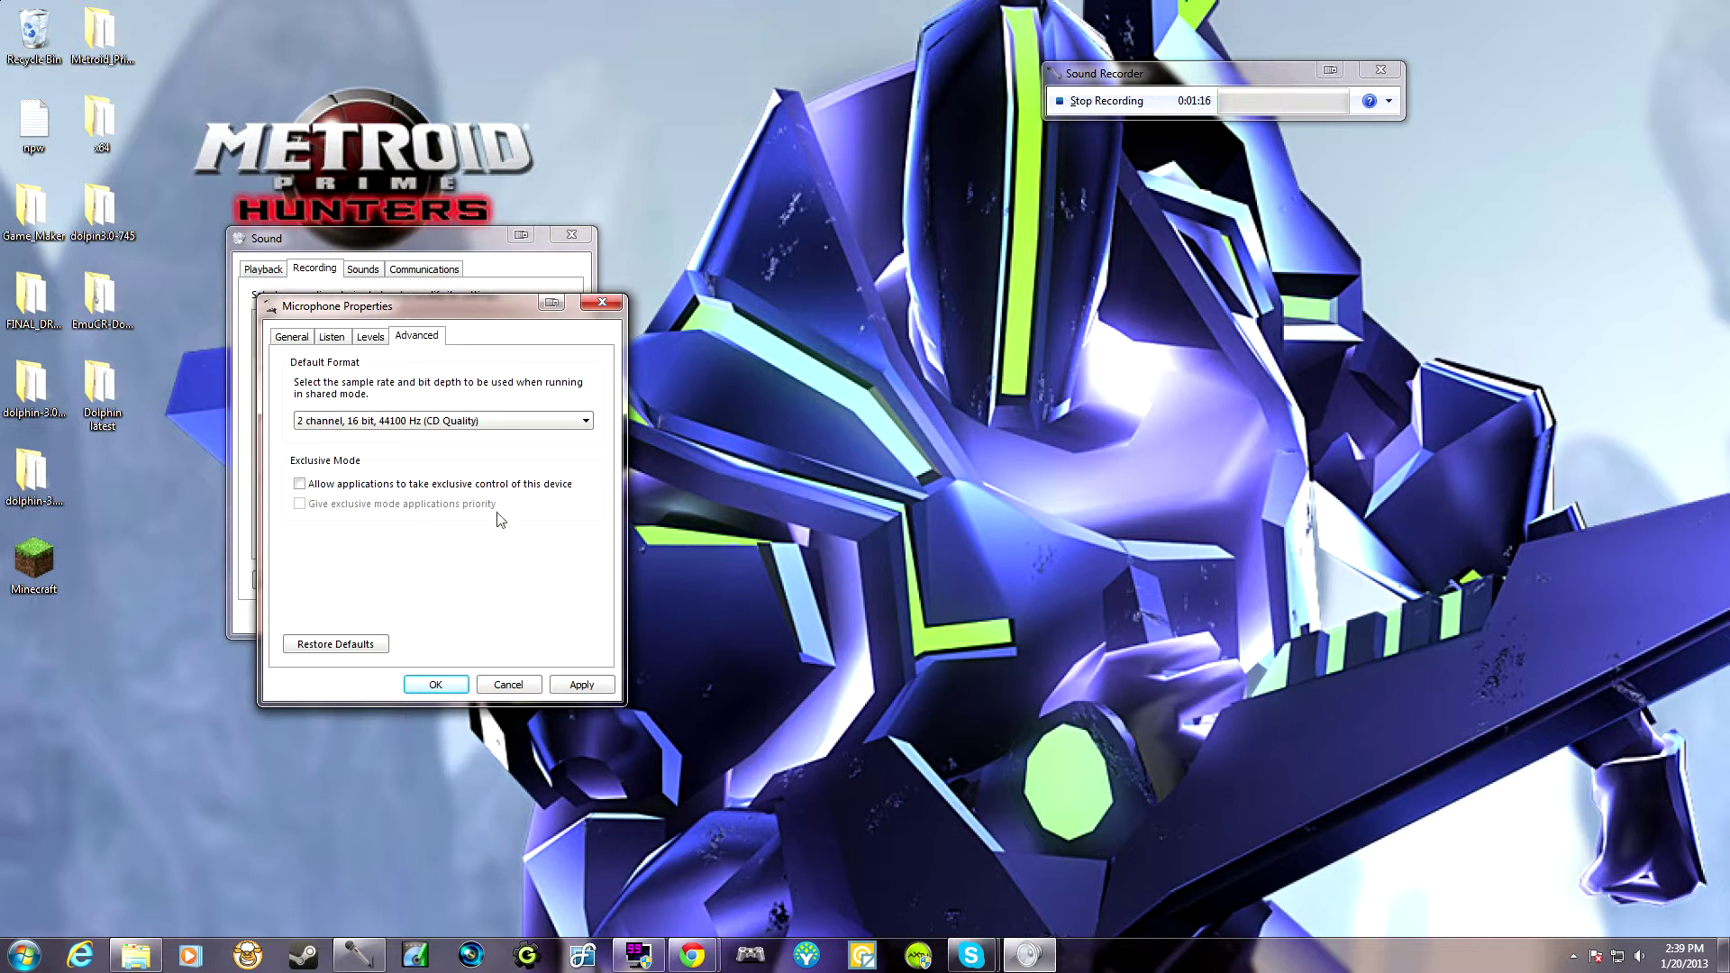
left_click(565, 686)
Step: Try raising the microphone level slightly with exclusive control turned off
left_click(369, 341)
scroll(391, 406, "down", 1)
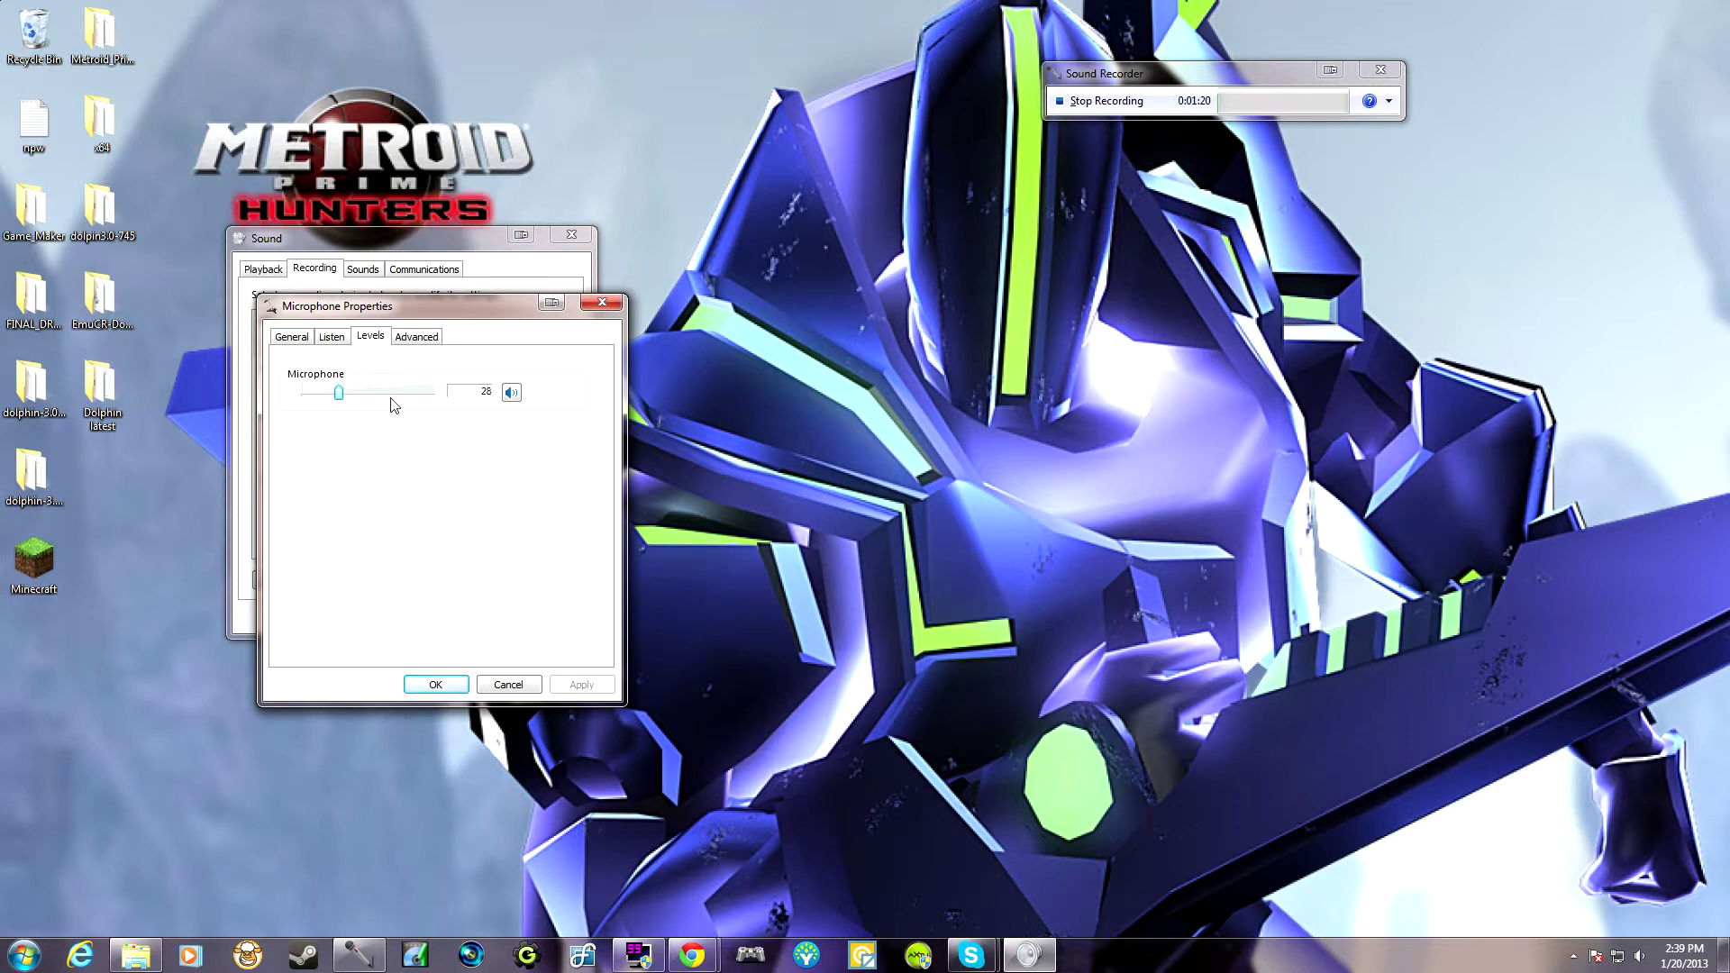
left_click_drag(340, 393, 349, 394)
Step: Allow exclusive application control of the microphone again with exclusive mode priority, apply it, and return to the level setting
left_click(417, 340)
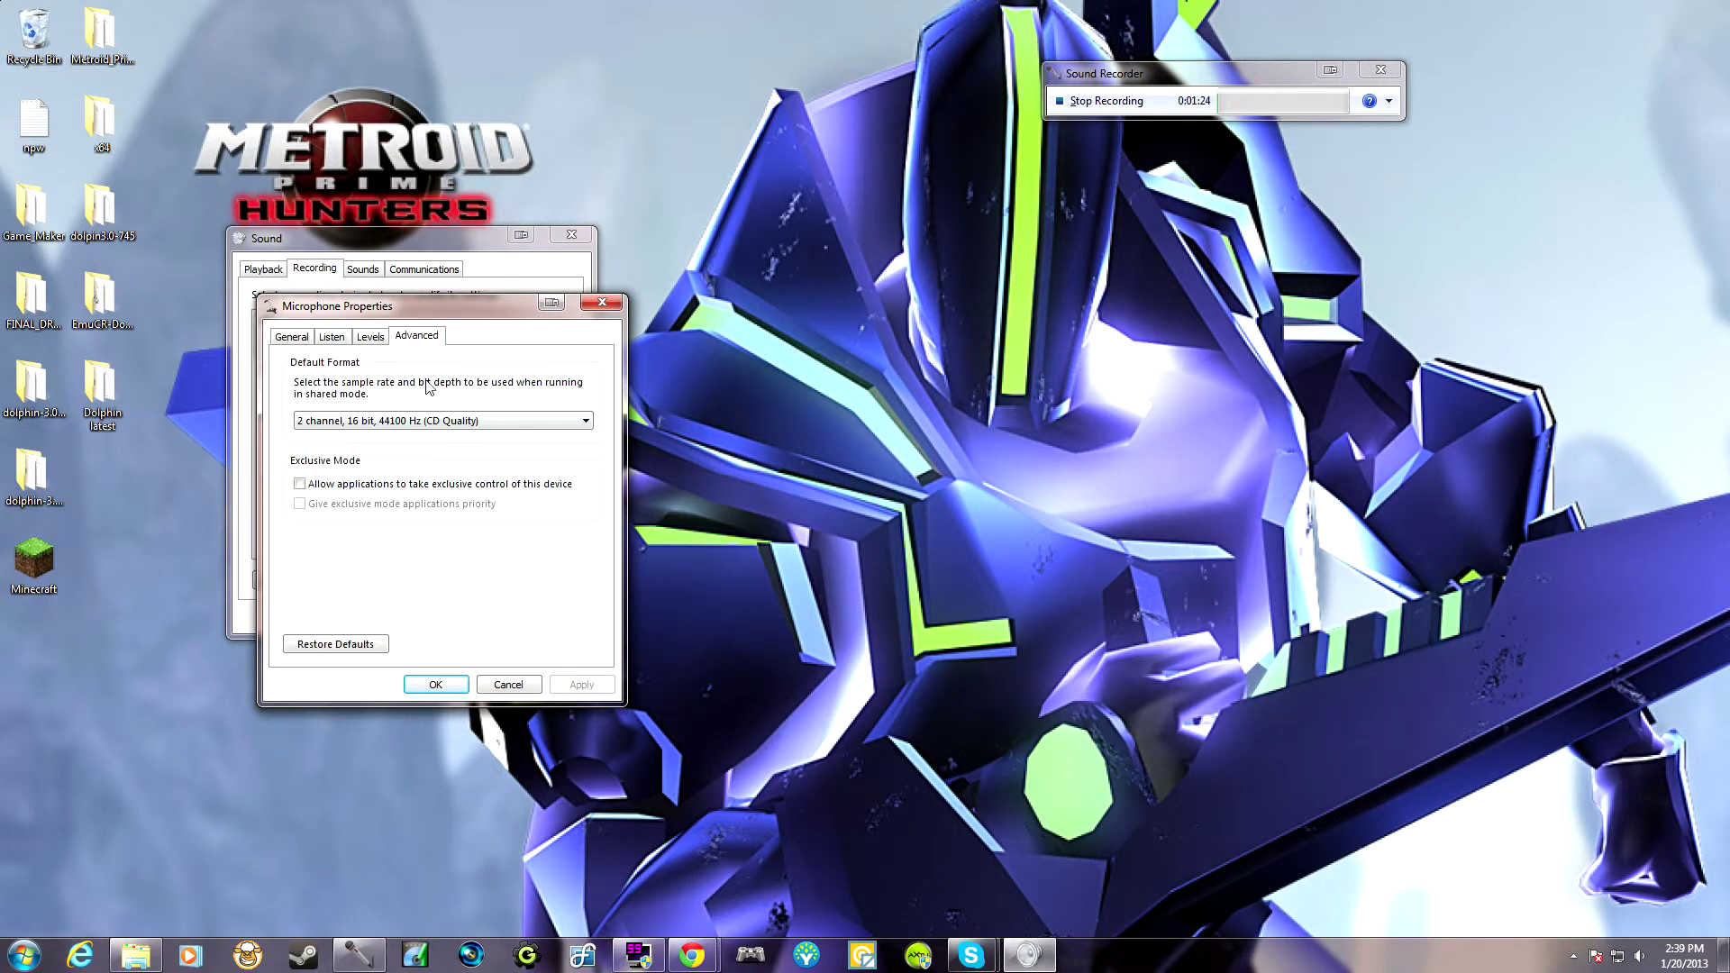
left_click(298, 484)
left_click(299, 503)
left_click(581, 685)
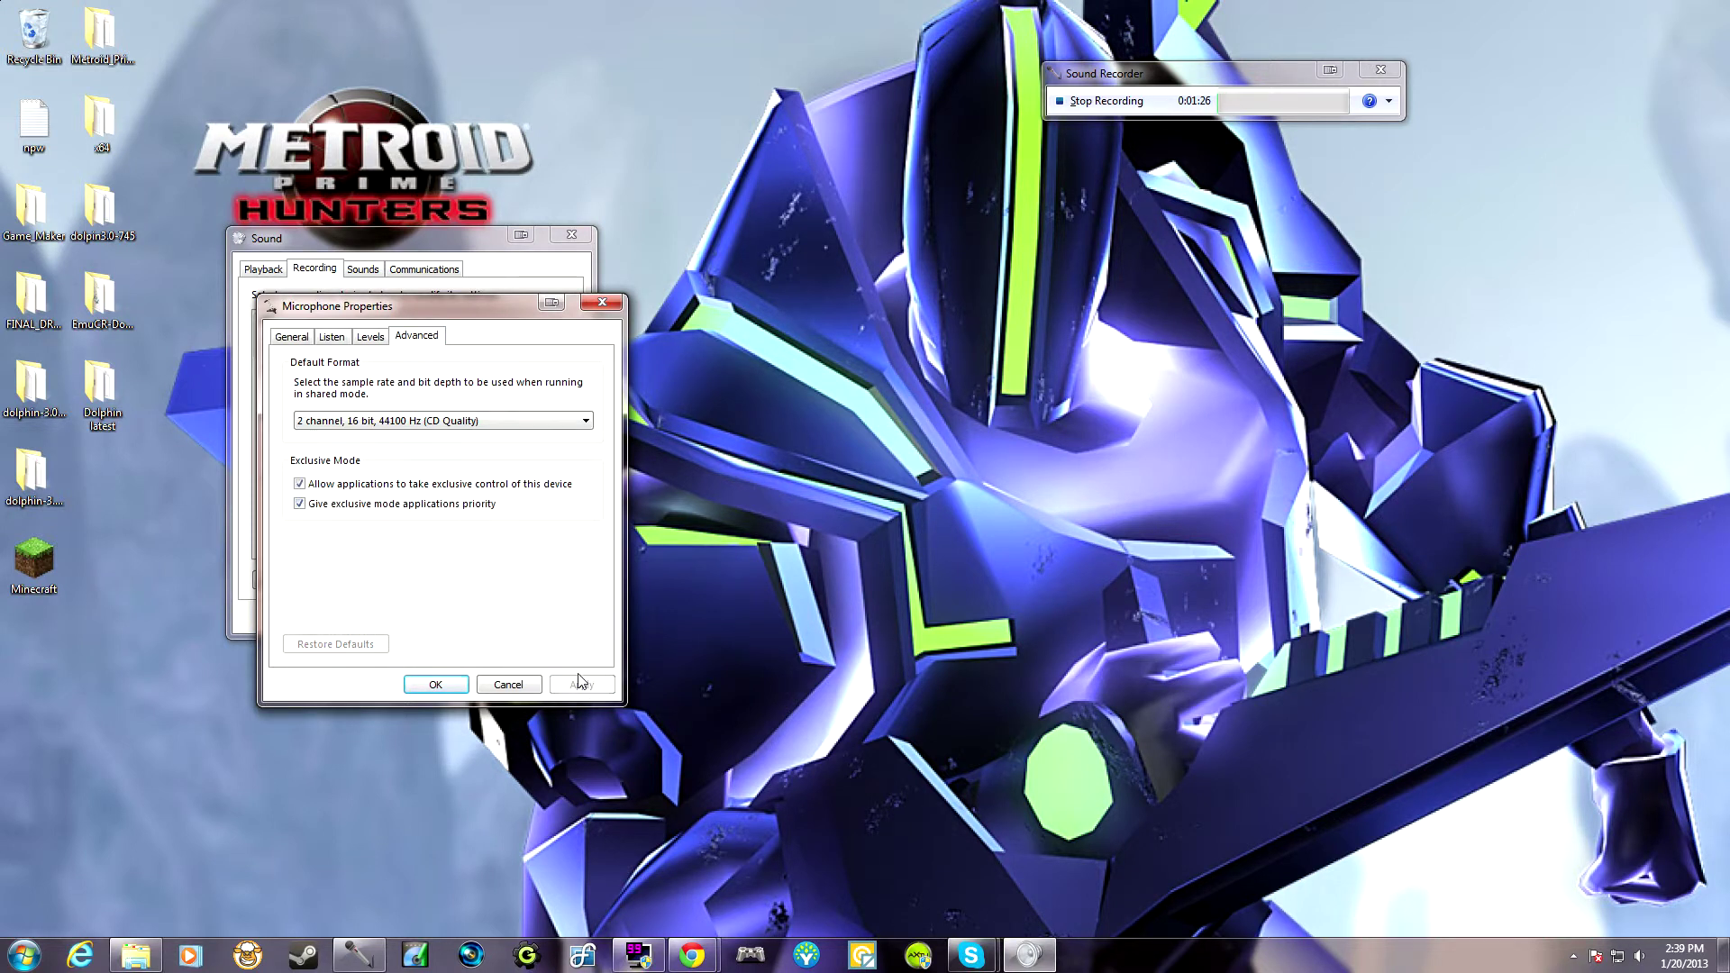
left_click(370, 337)
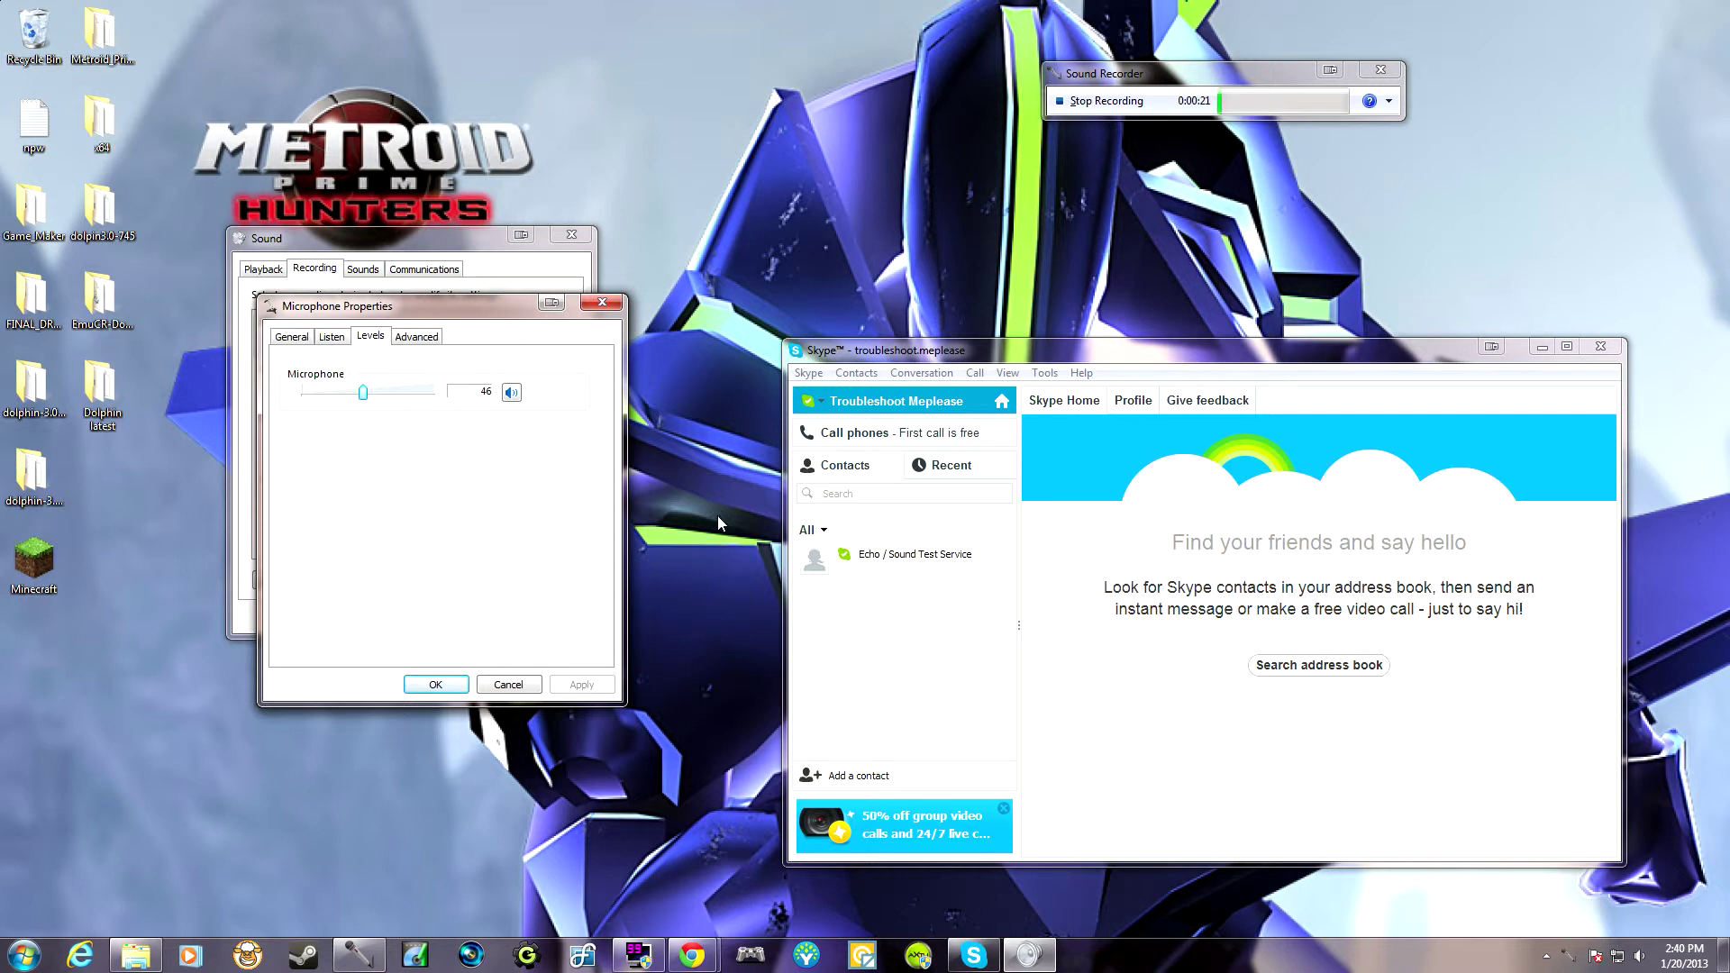
Step: Switch to Skype, open its audio settings and place the options window beside the microphone properties
left_click(419, 336)
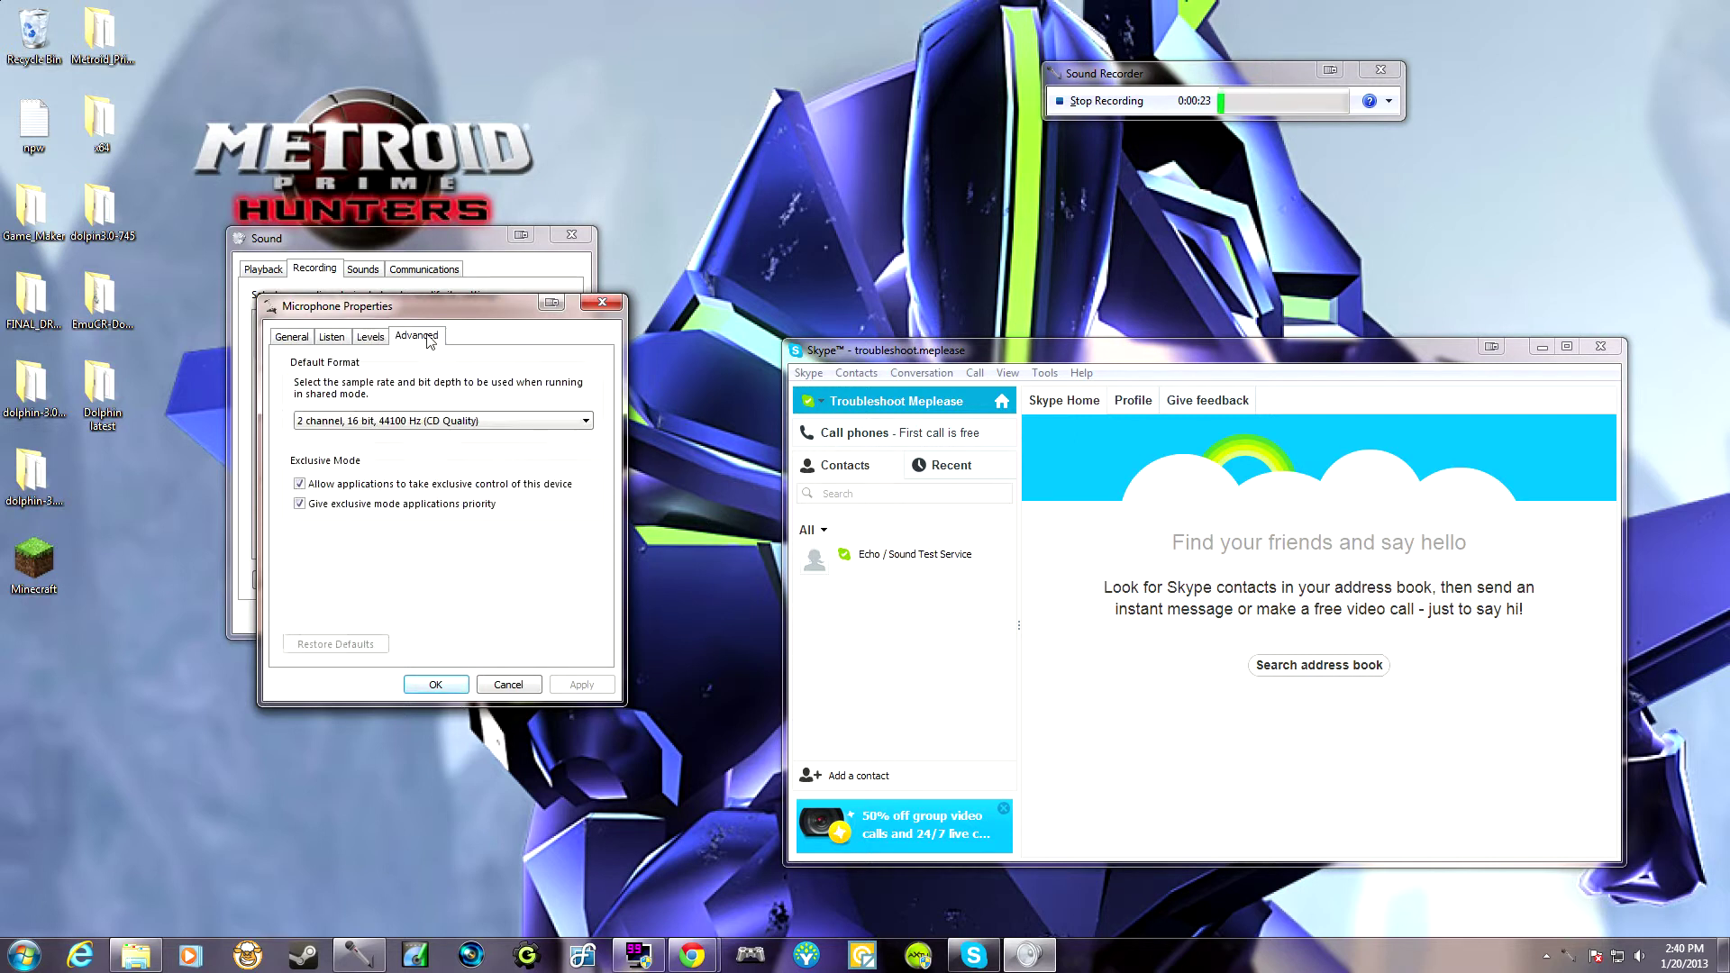
left_click(381, 342)
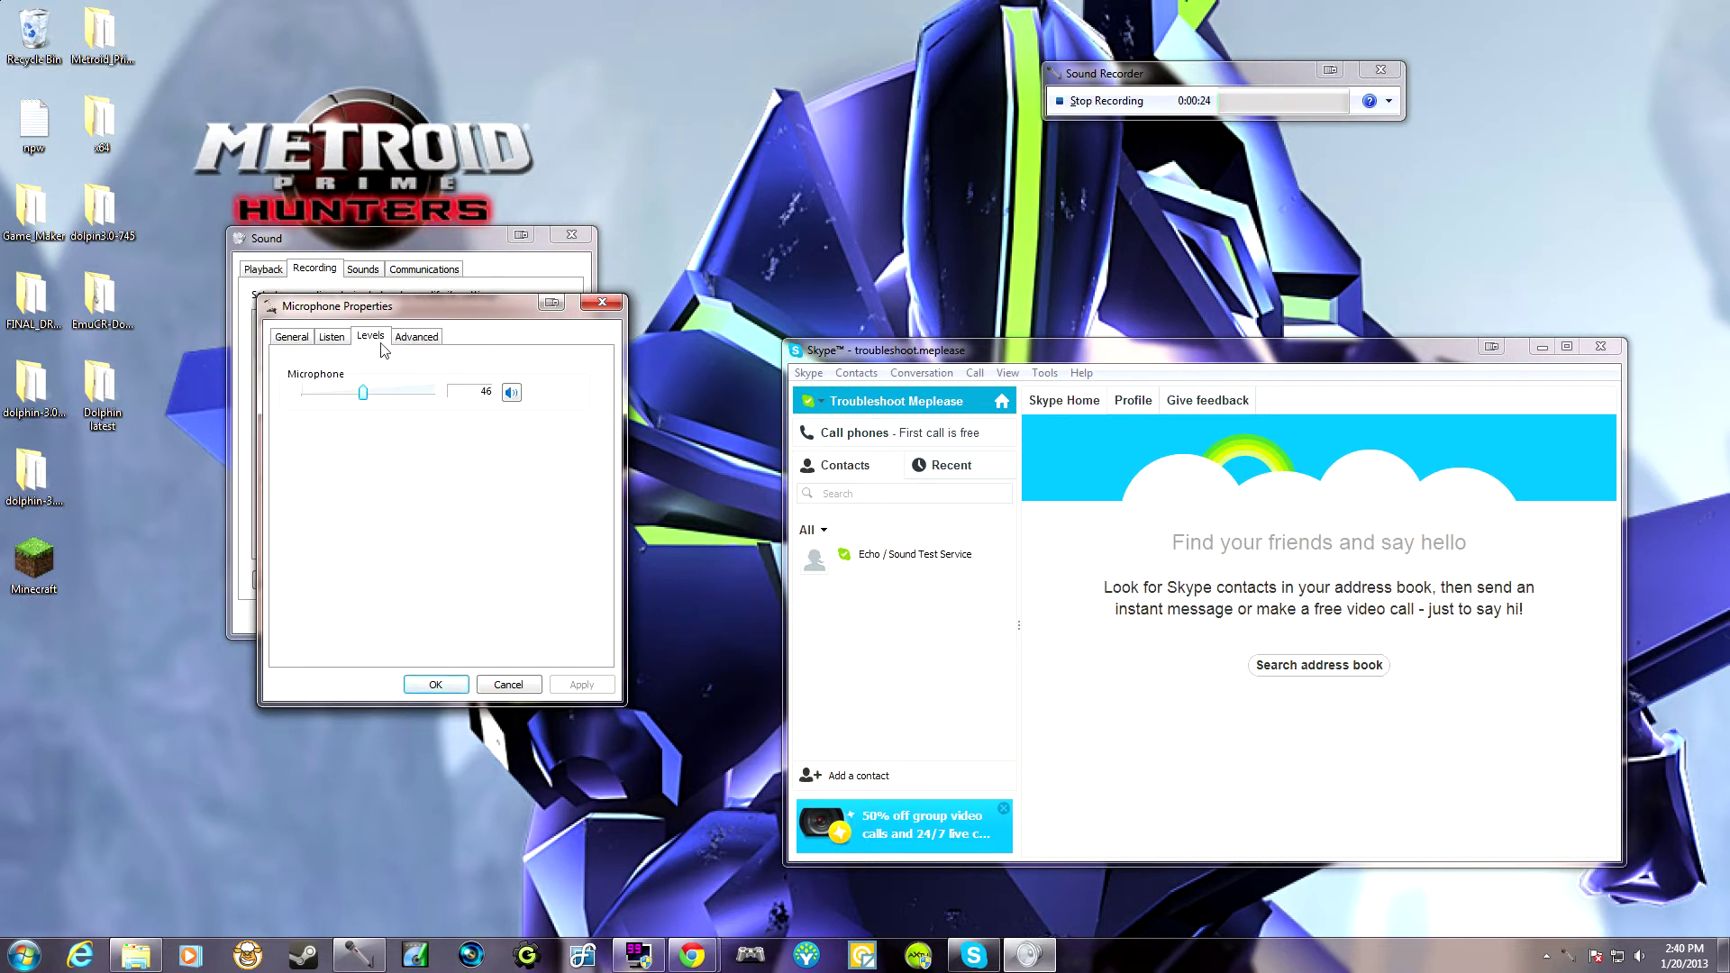
left_click(1061, 363)
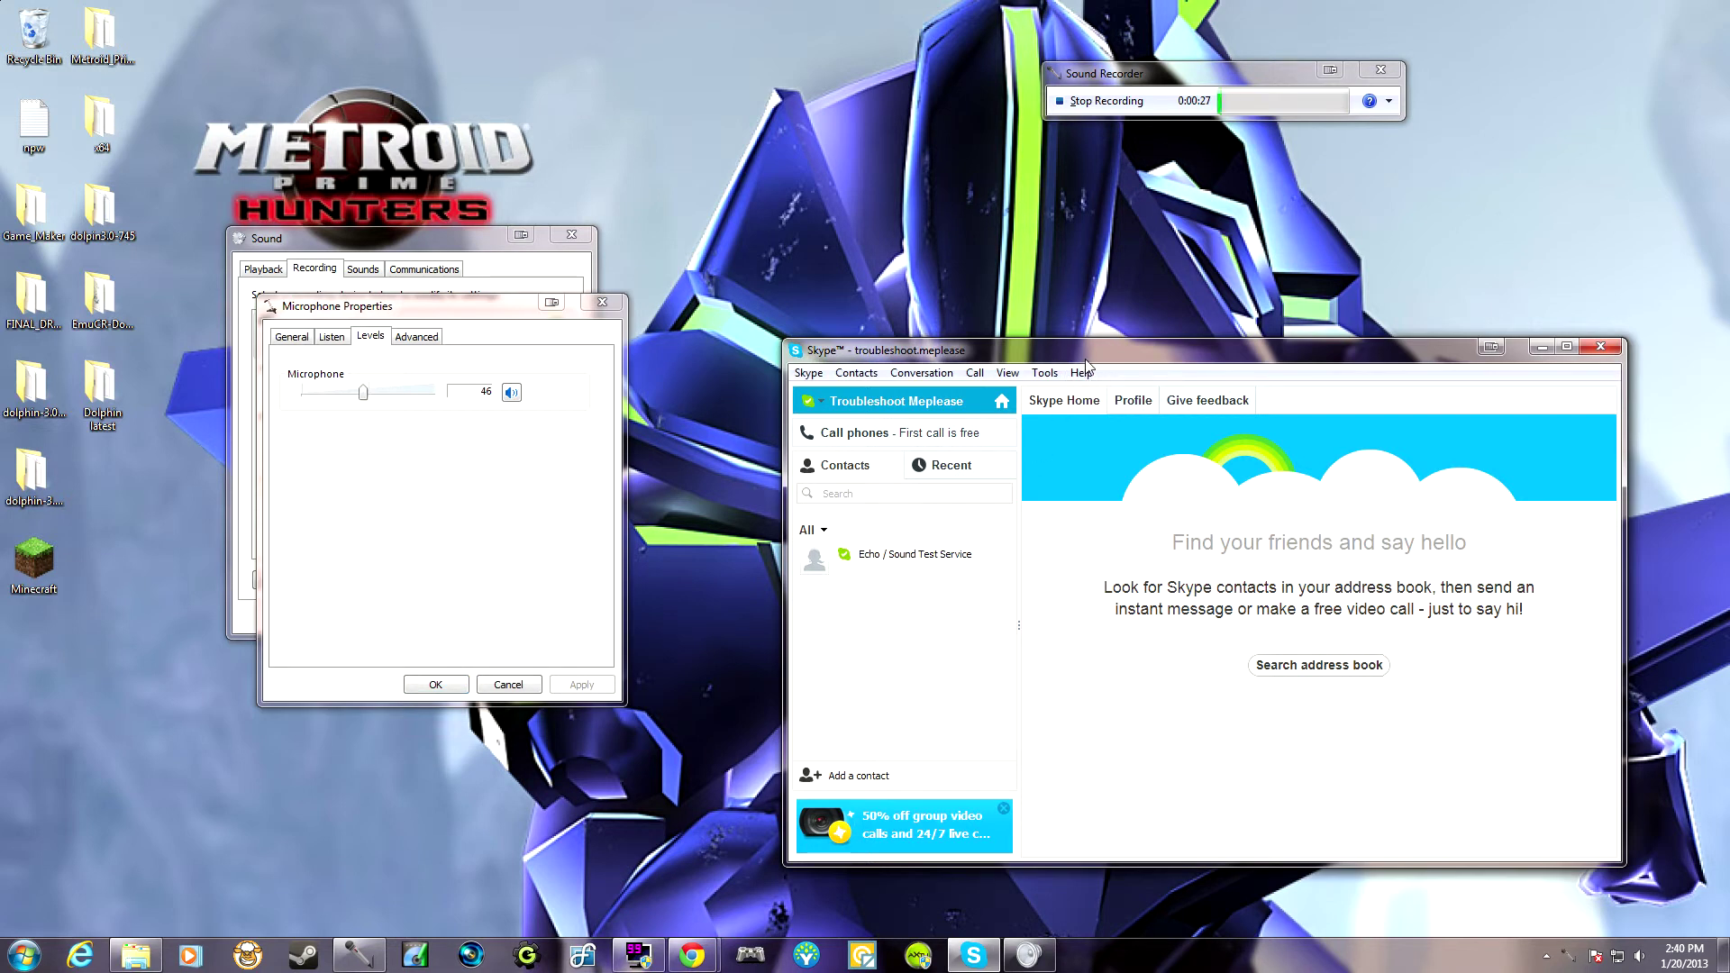
left_click_drag(1087, 360, 1083, 328)
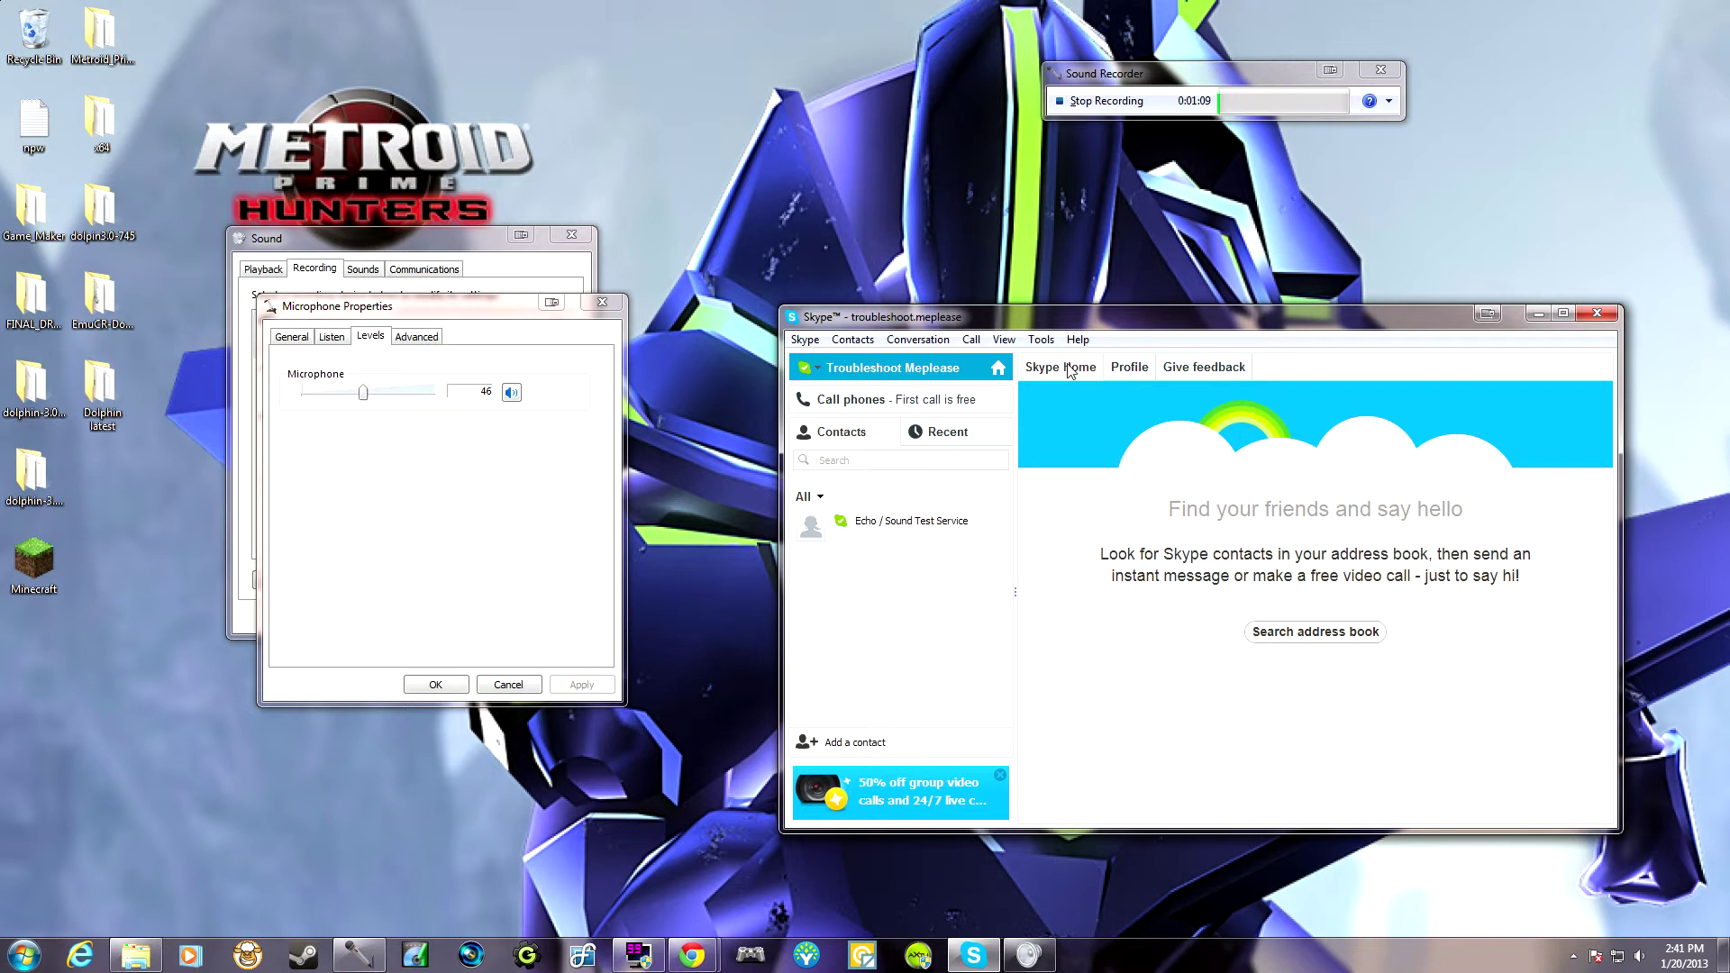
left_click(971, 340)
left_click(1041, 562)
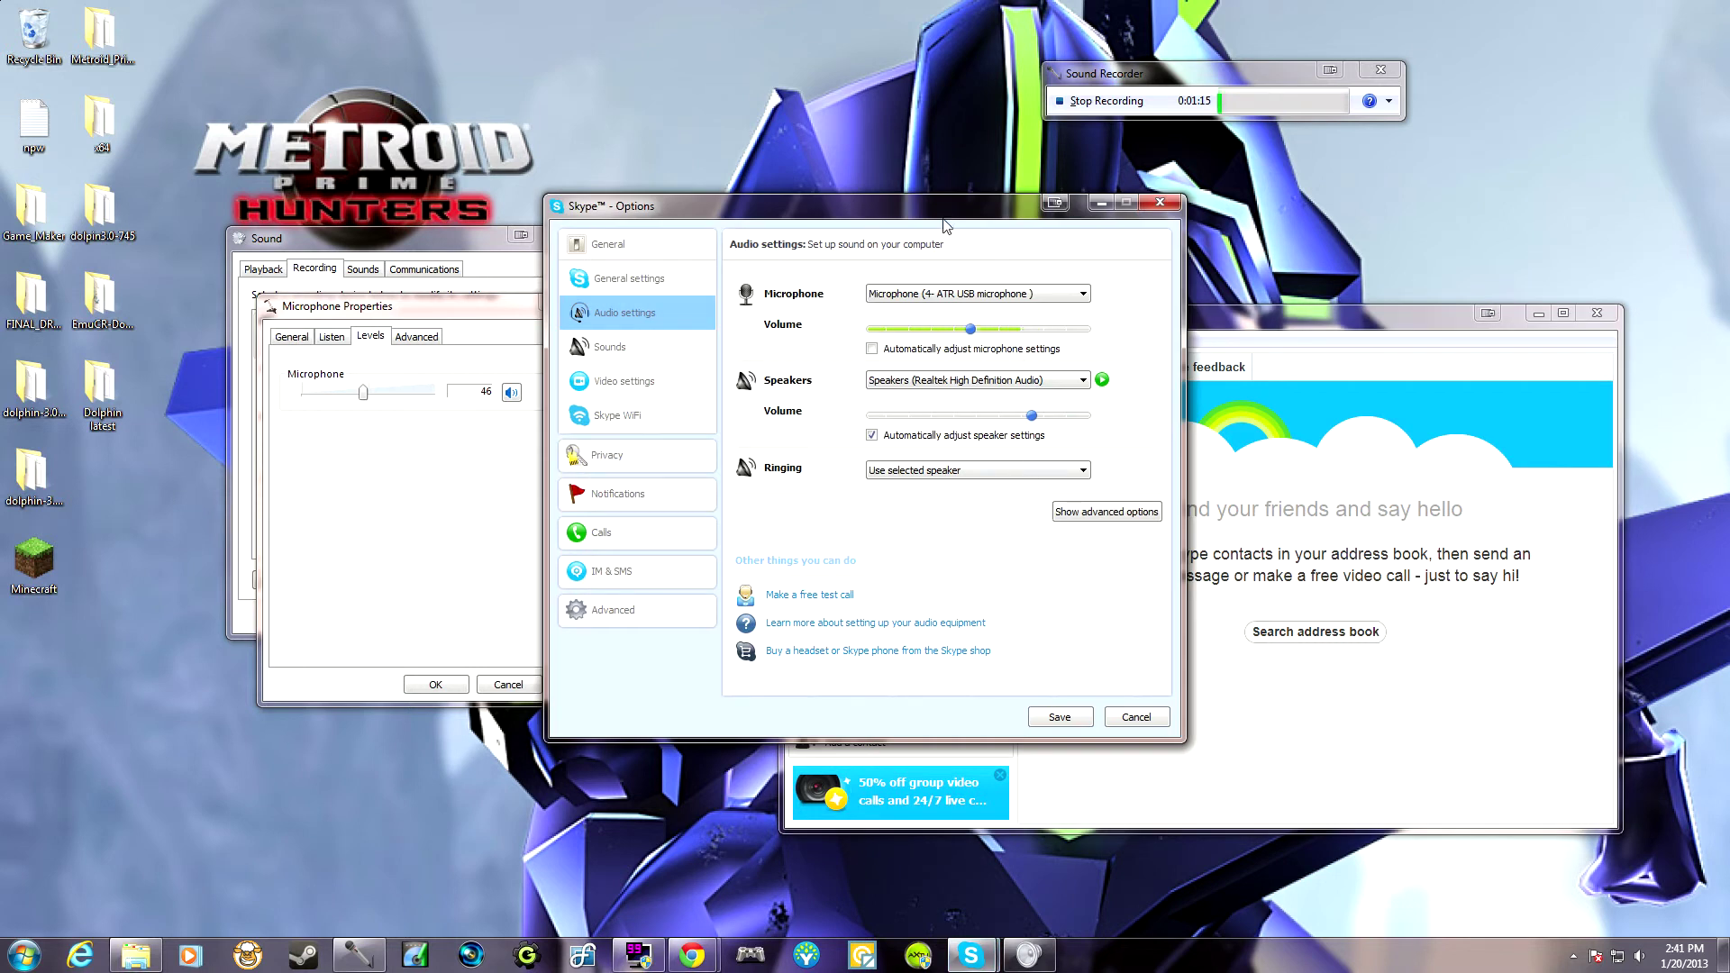
left_click_drag(946, 209, 1188, 290)
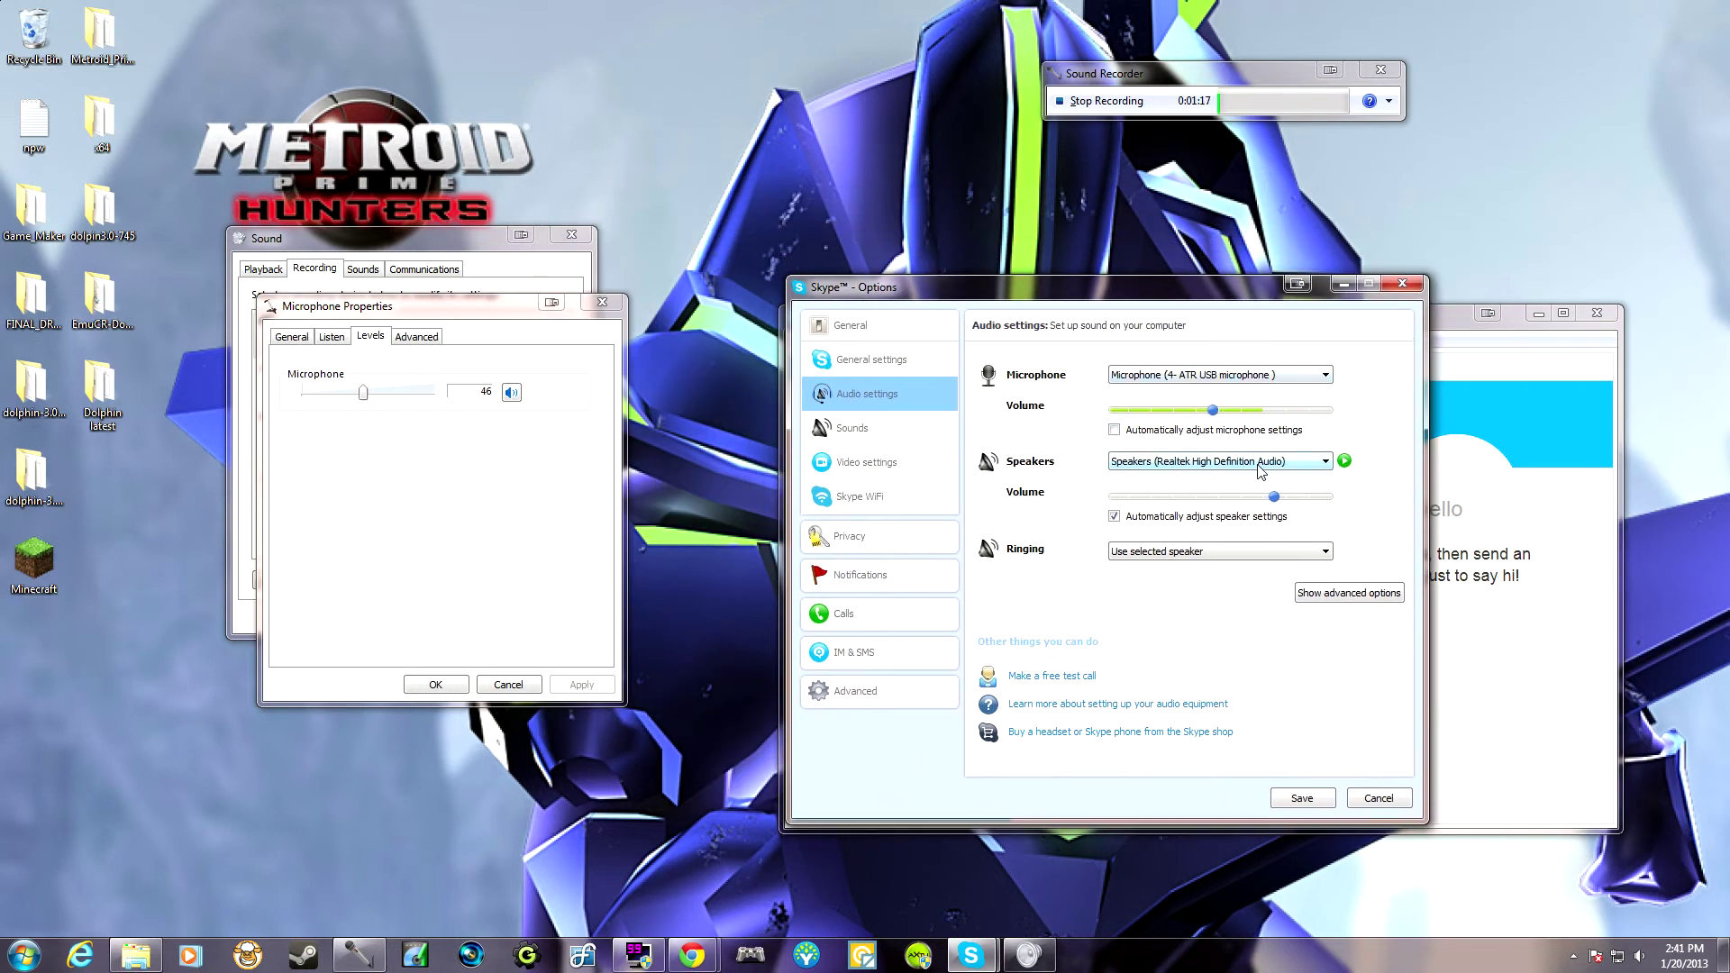
Step: Enable automatic microphone adjustment in Skype and test it by raising the Windows microphone level
left_click(1114, 430)
left_click_drag(344, 396, 368, 394)
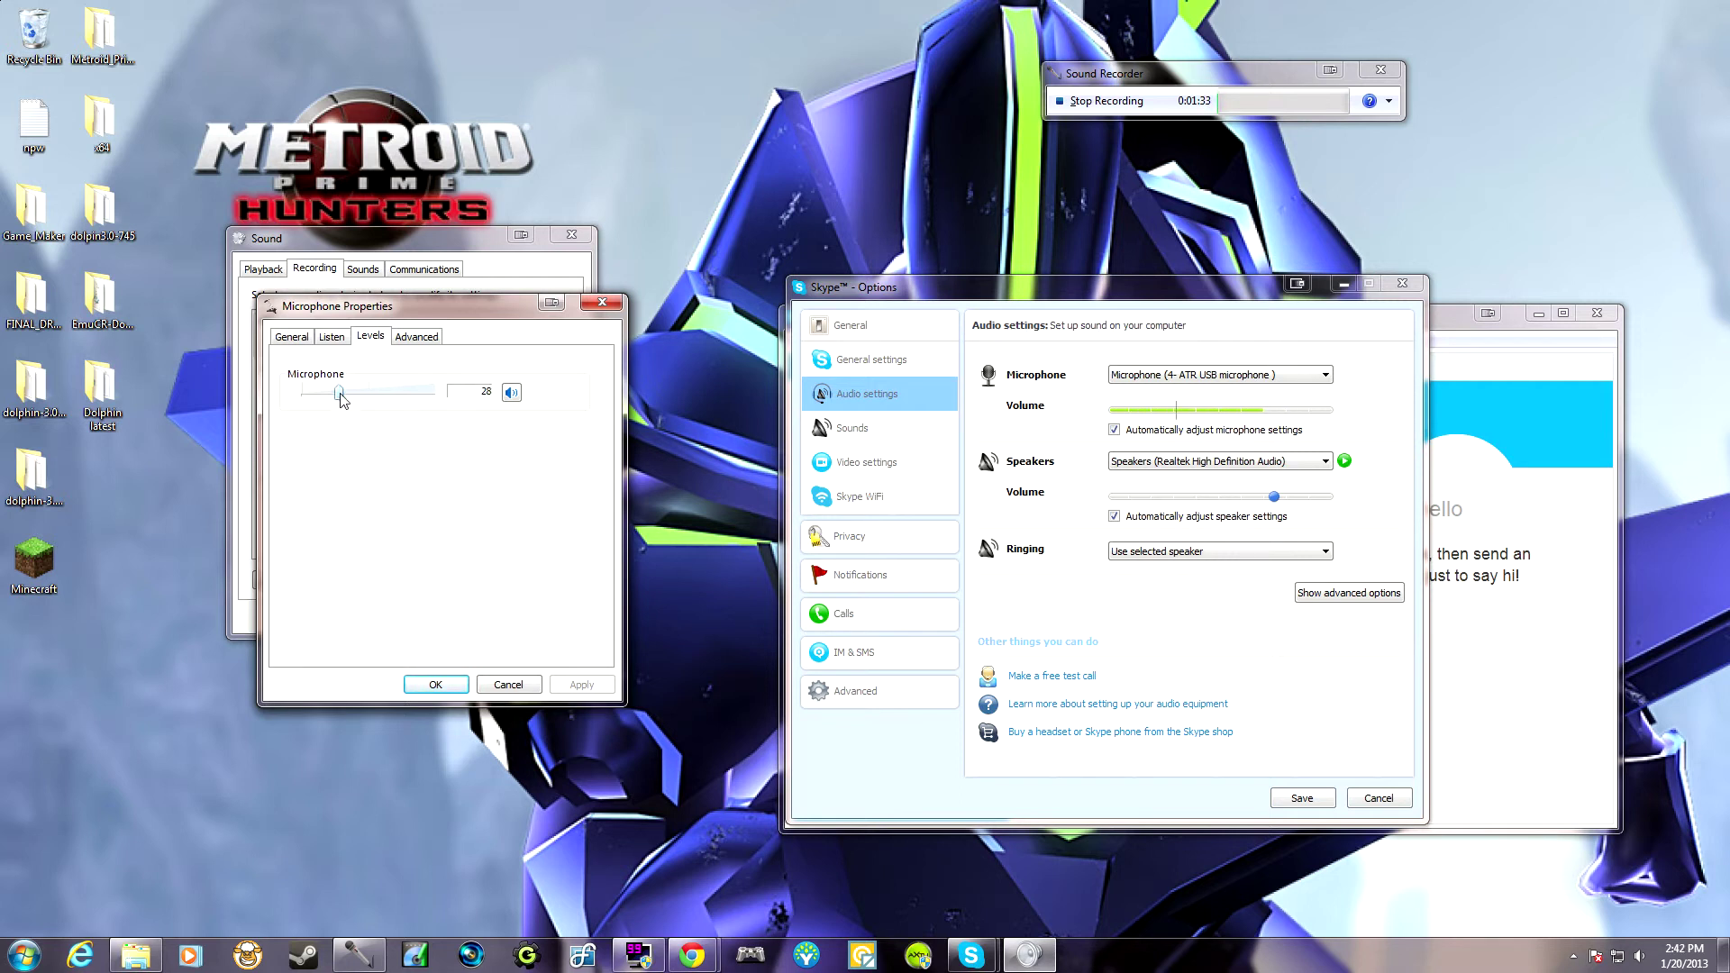
left_click_drag(341, 400, 369, 396)
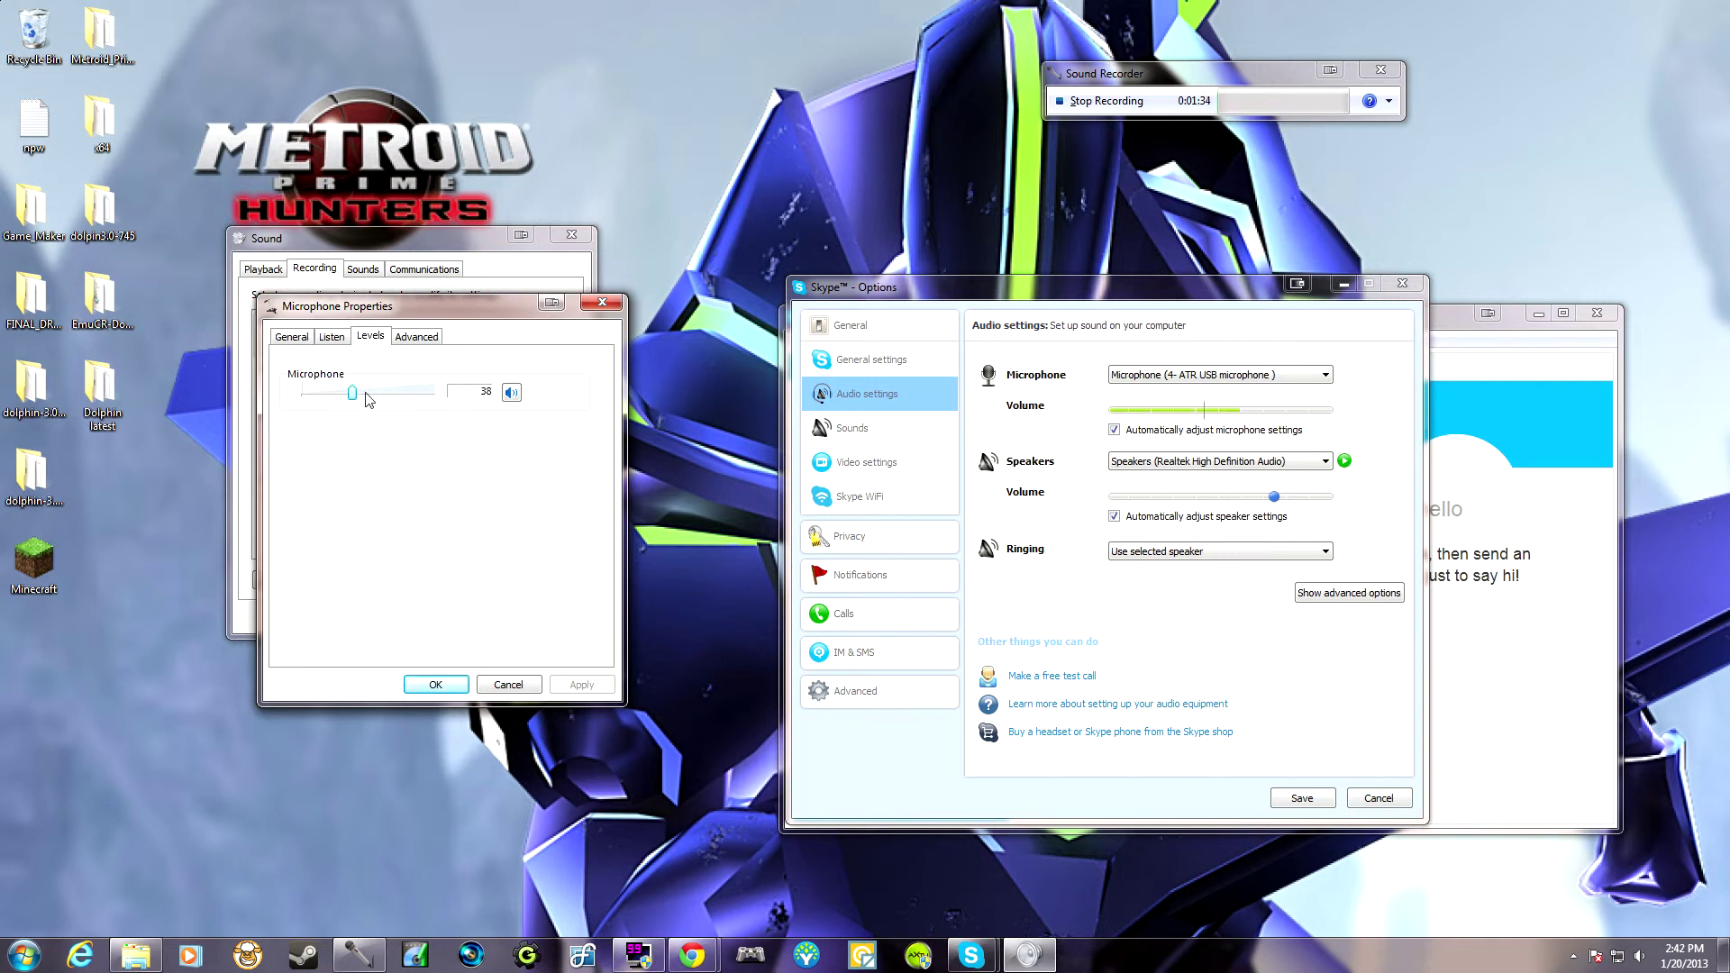
Step: Turn off Skype's automatic microphone adjustment, set the Windows microphone level to 45, and save the Skype options
left_click(1116, 431)
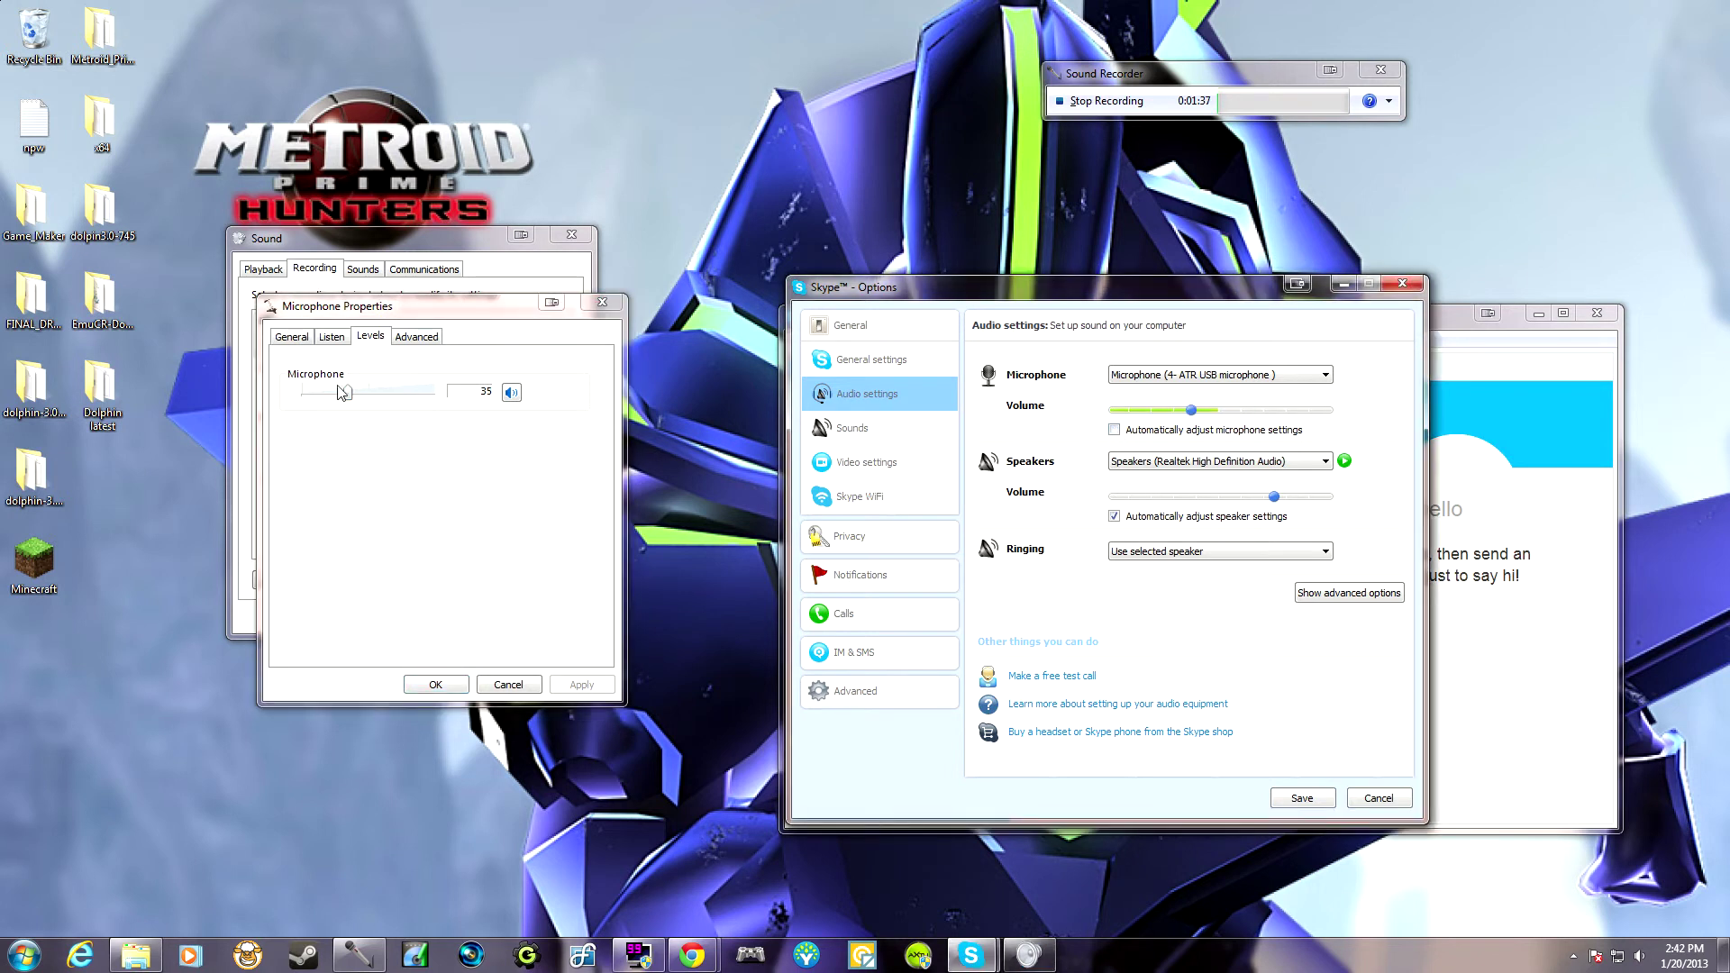
left_click_drag(342, 393, 362, 393)
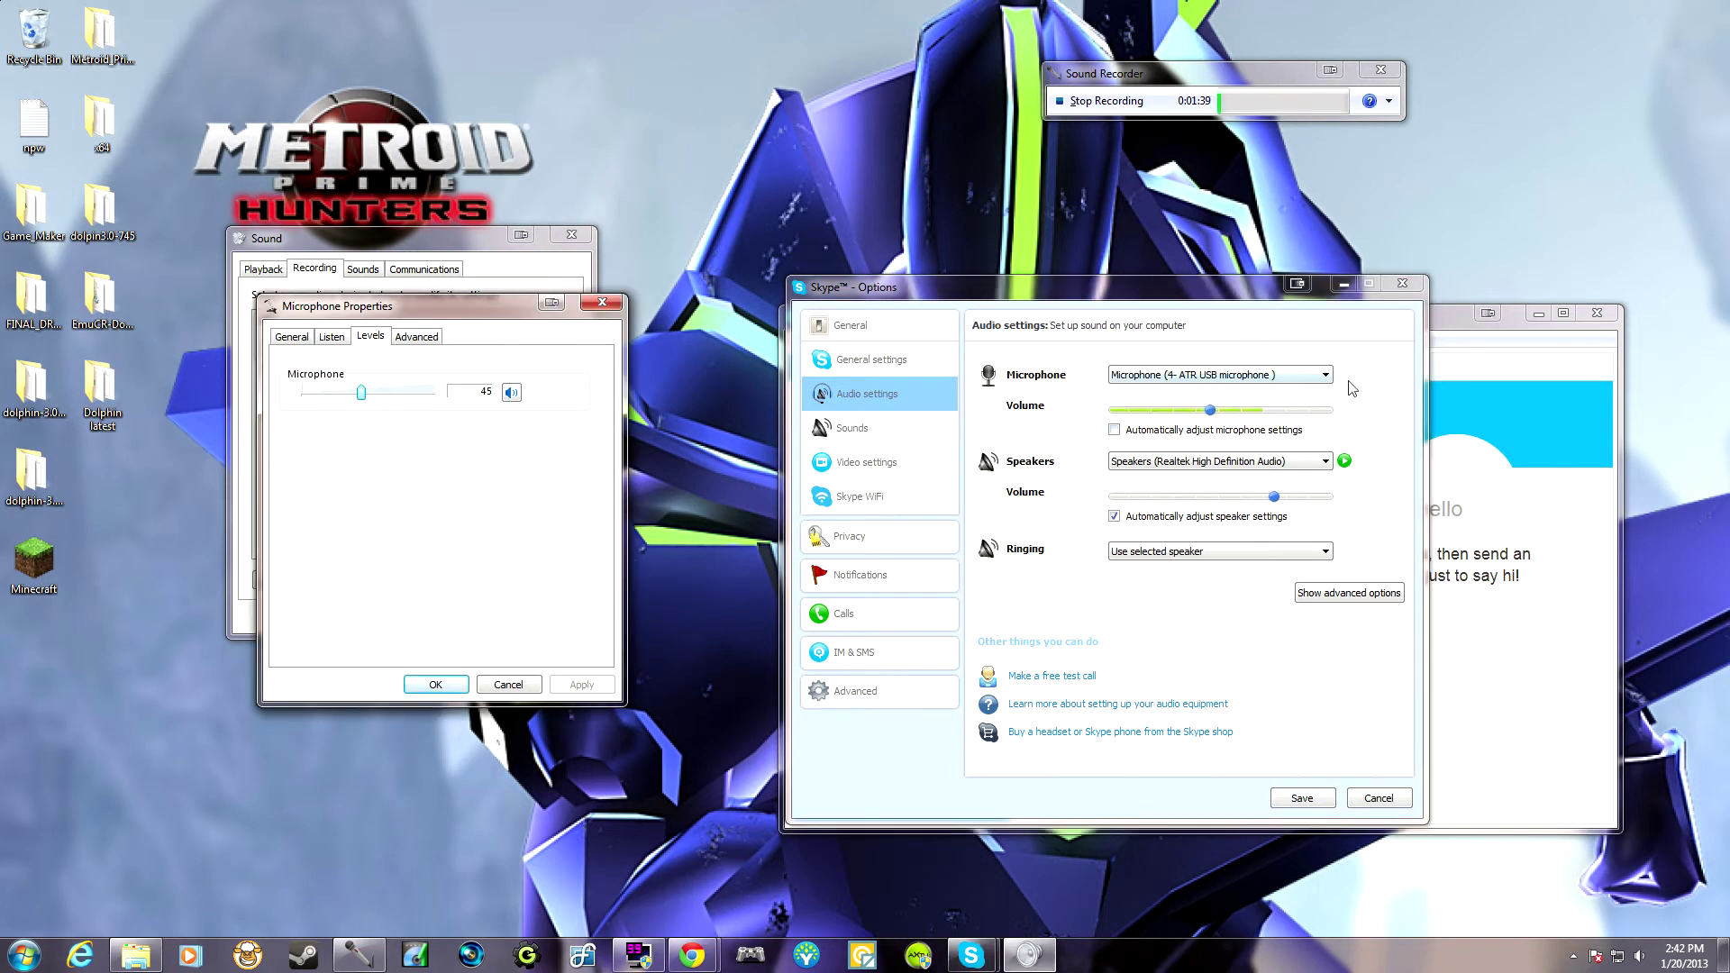
left_click(1305, 797)
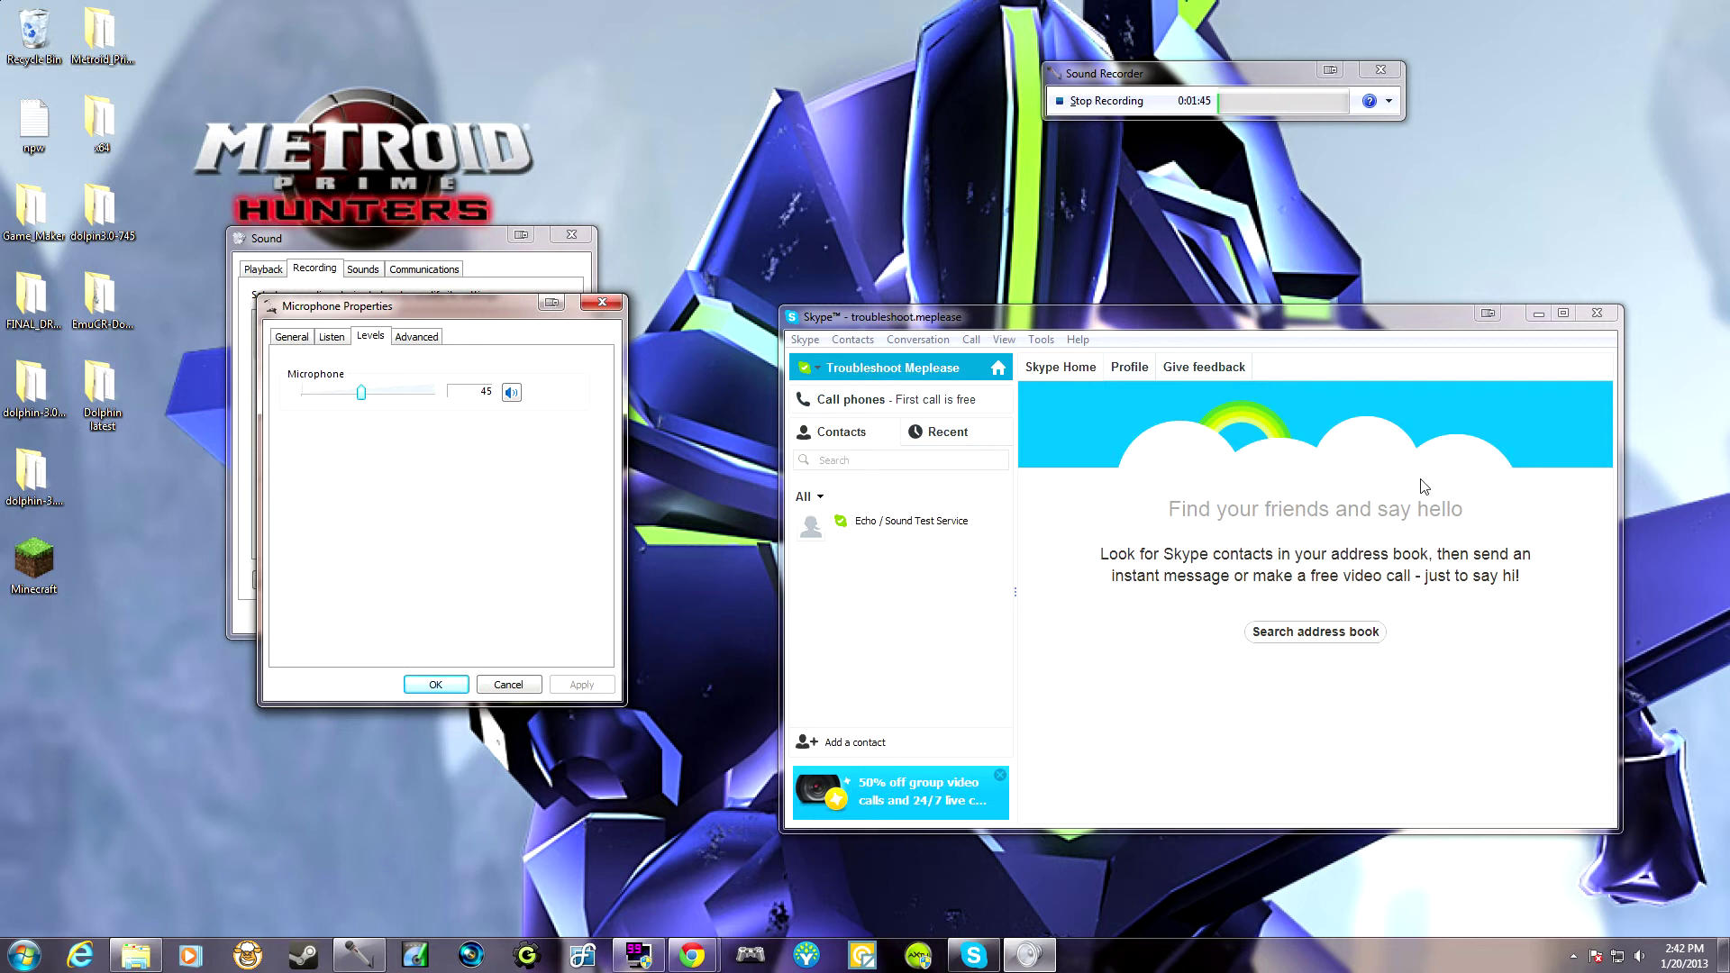
Step: Review the microphone's advanced, level and general properties, then confirm and reopen them at the level setting
left_click(417, 340)
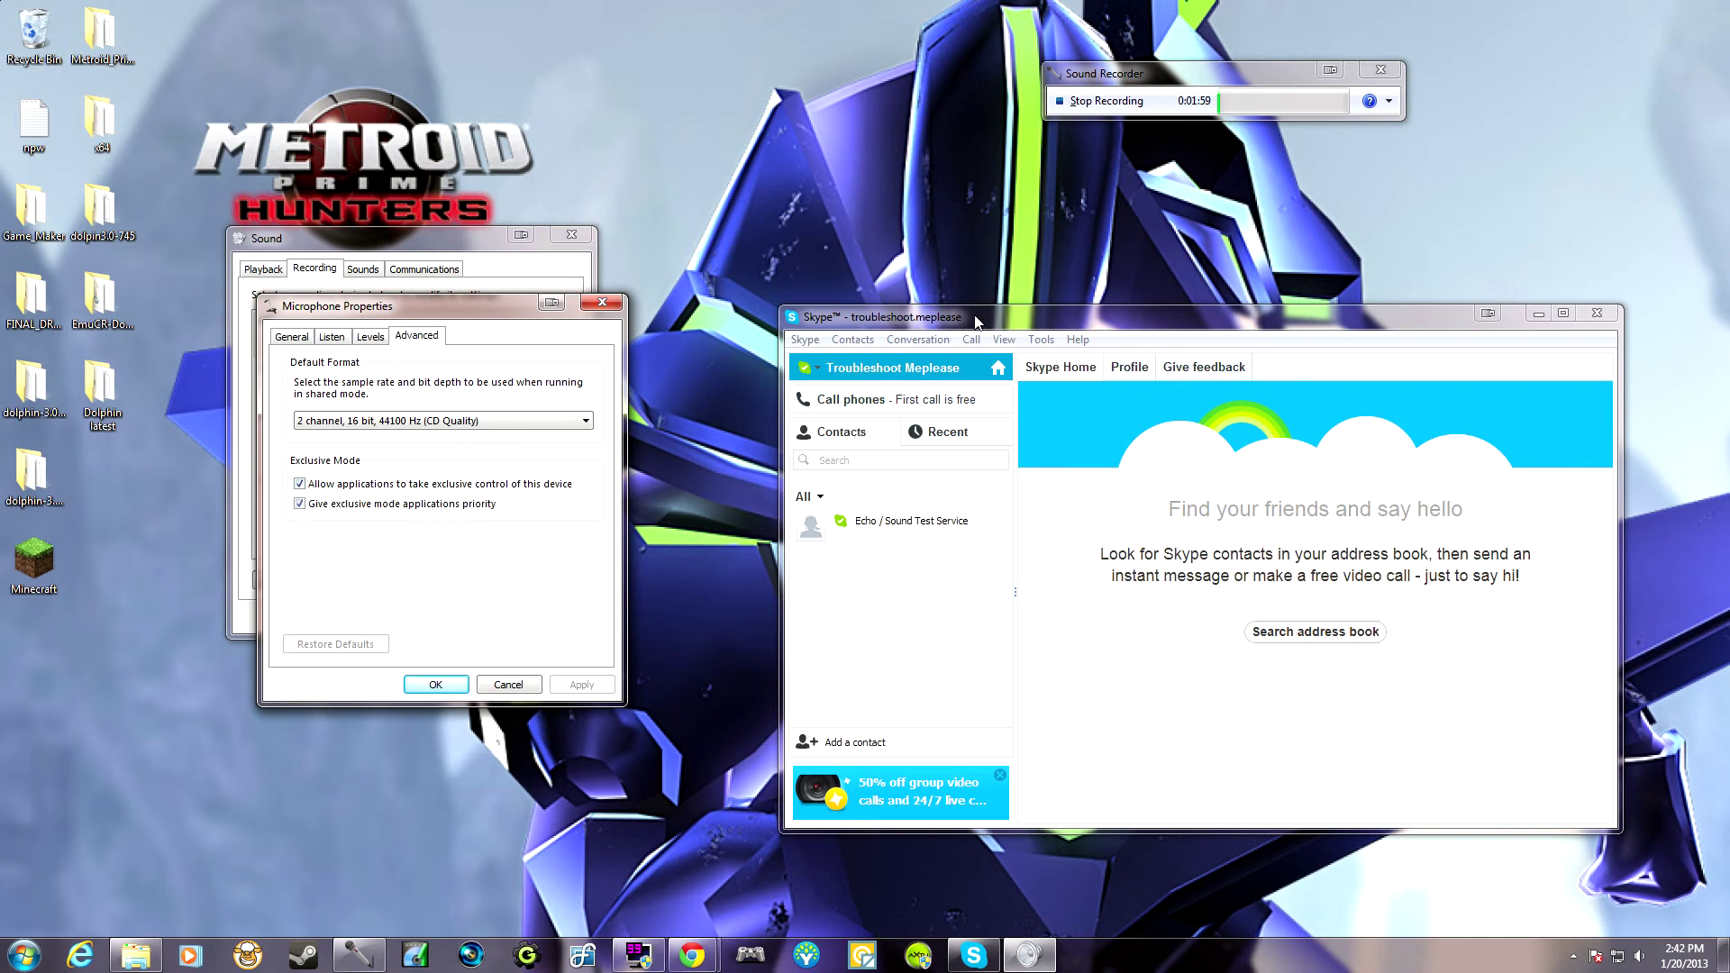
left_click(371, 336)
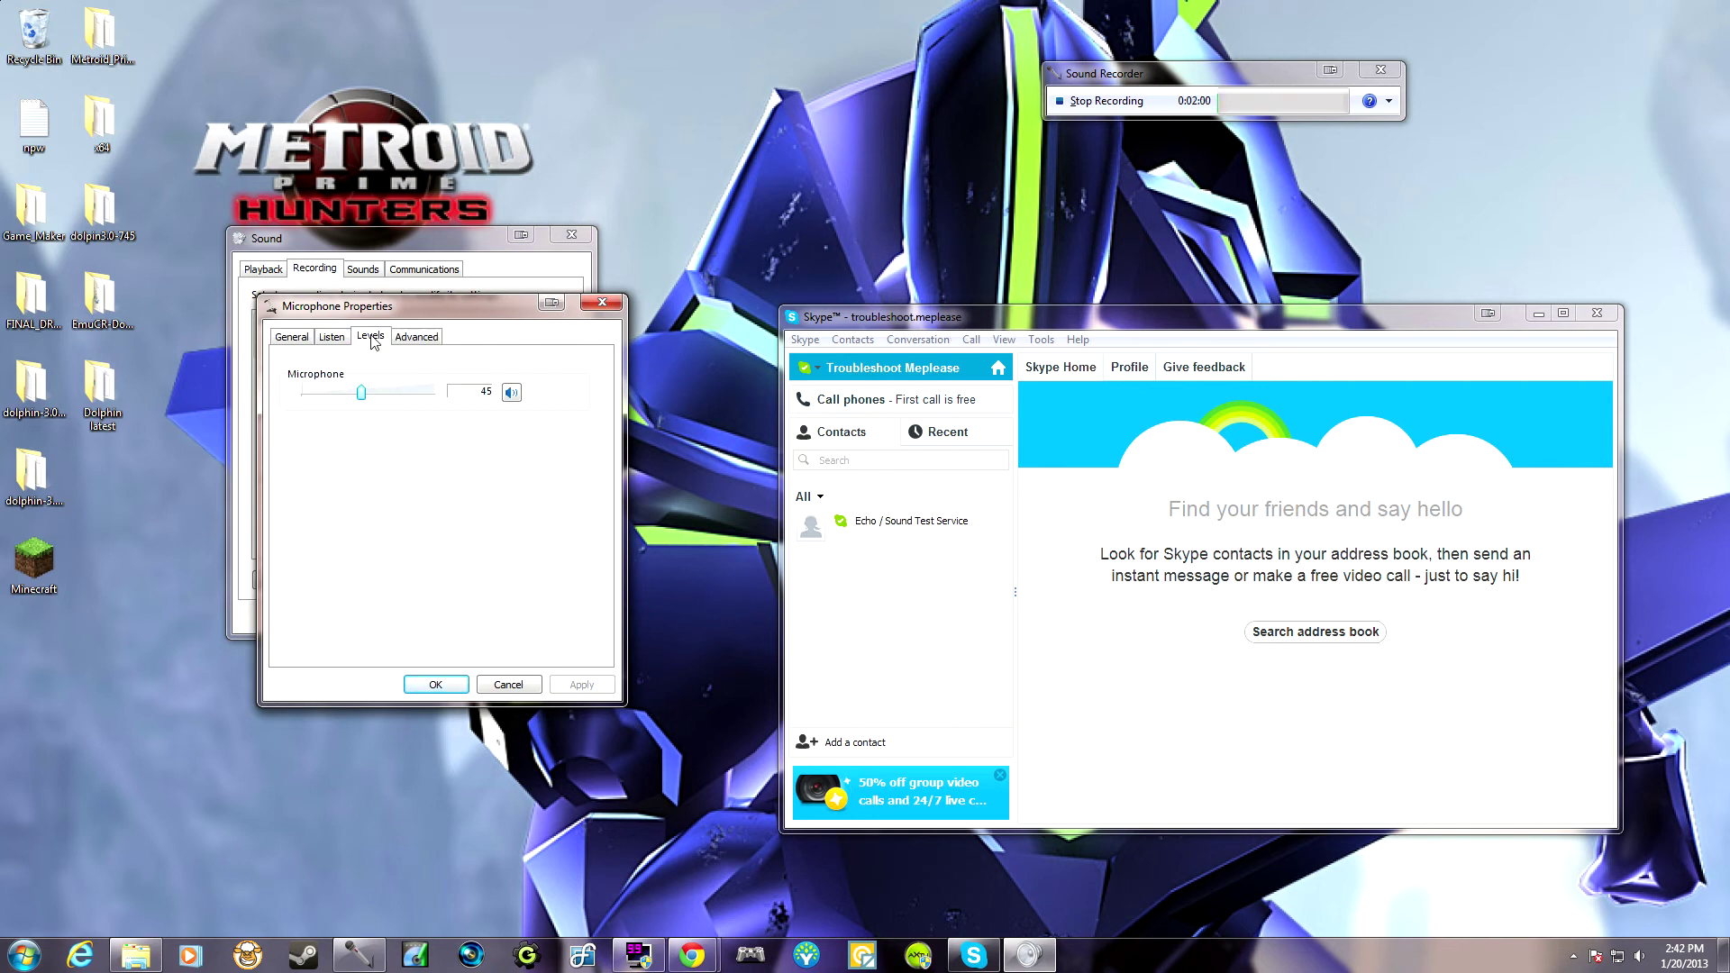
left_click(1069, 326)
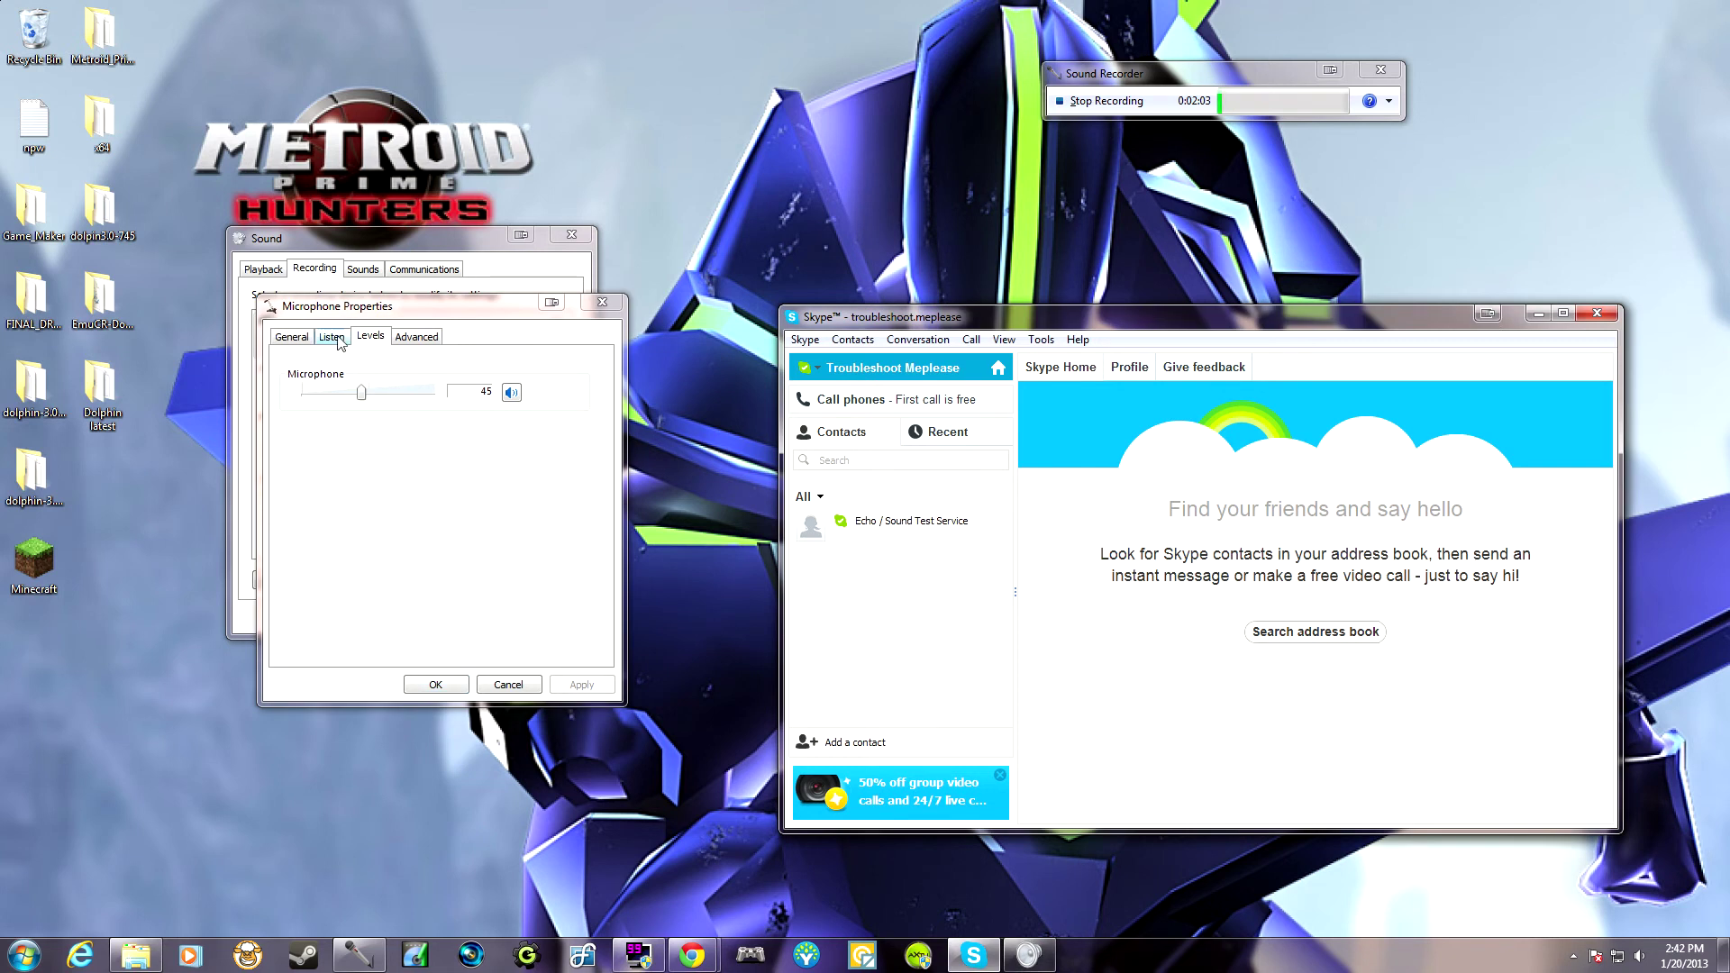
left_click(293, 337)
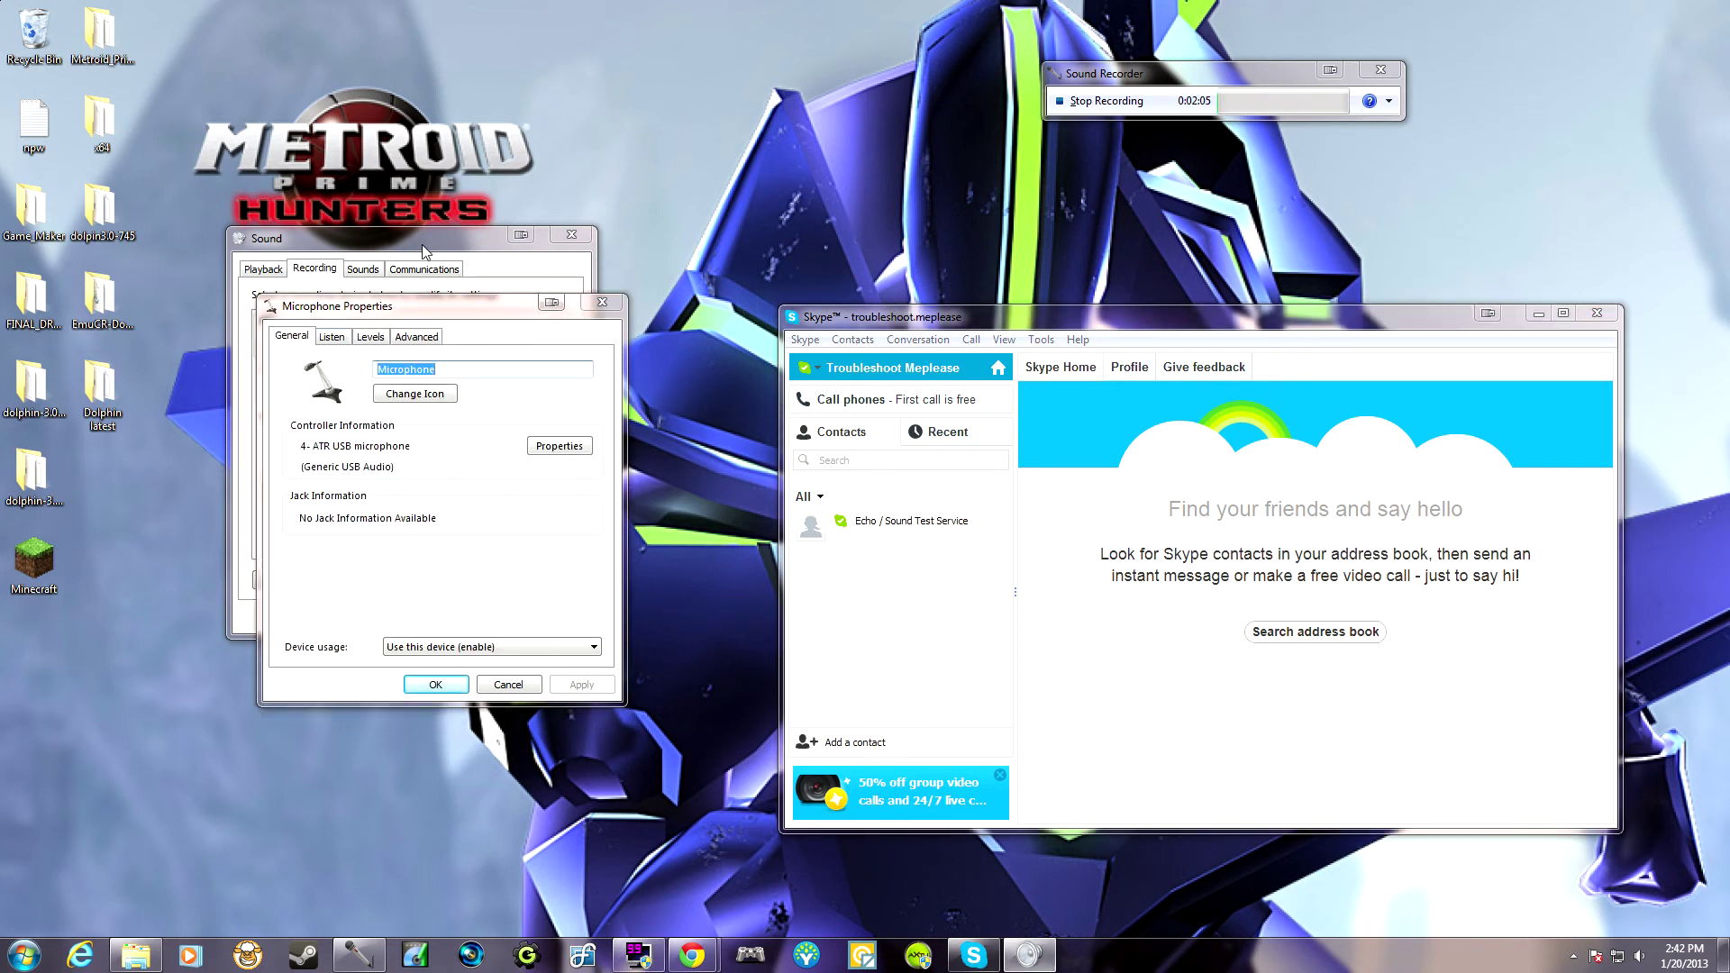
left_click(453, 684)
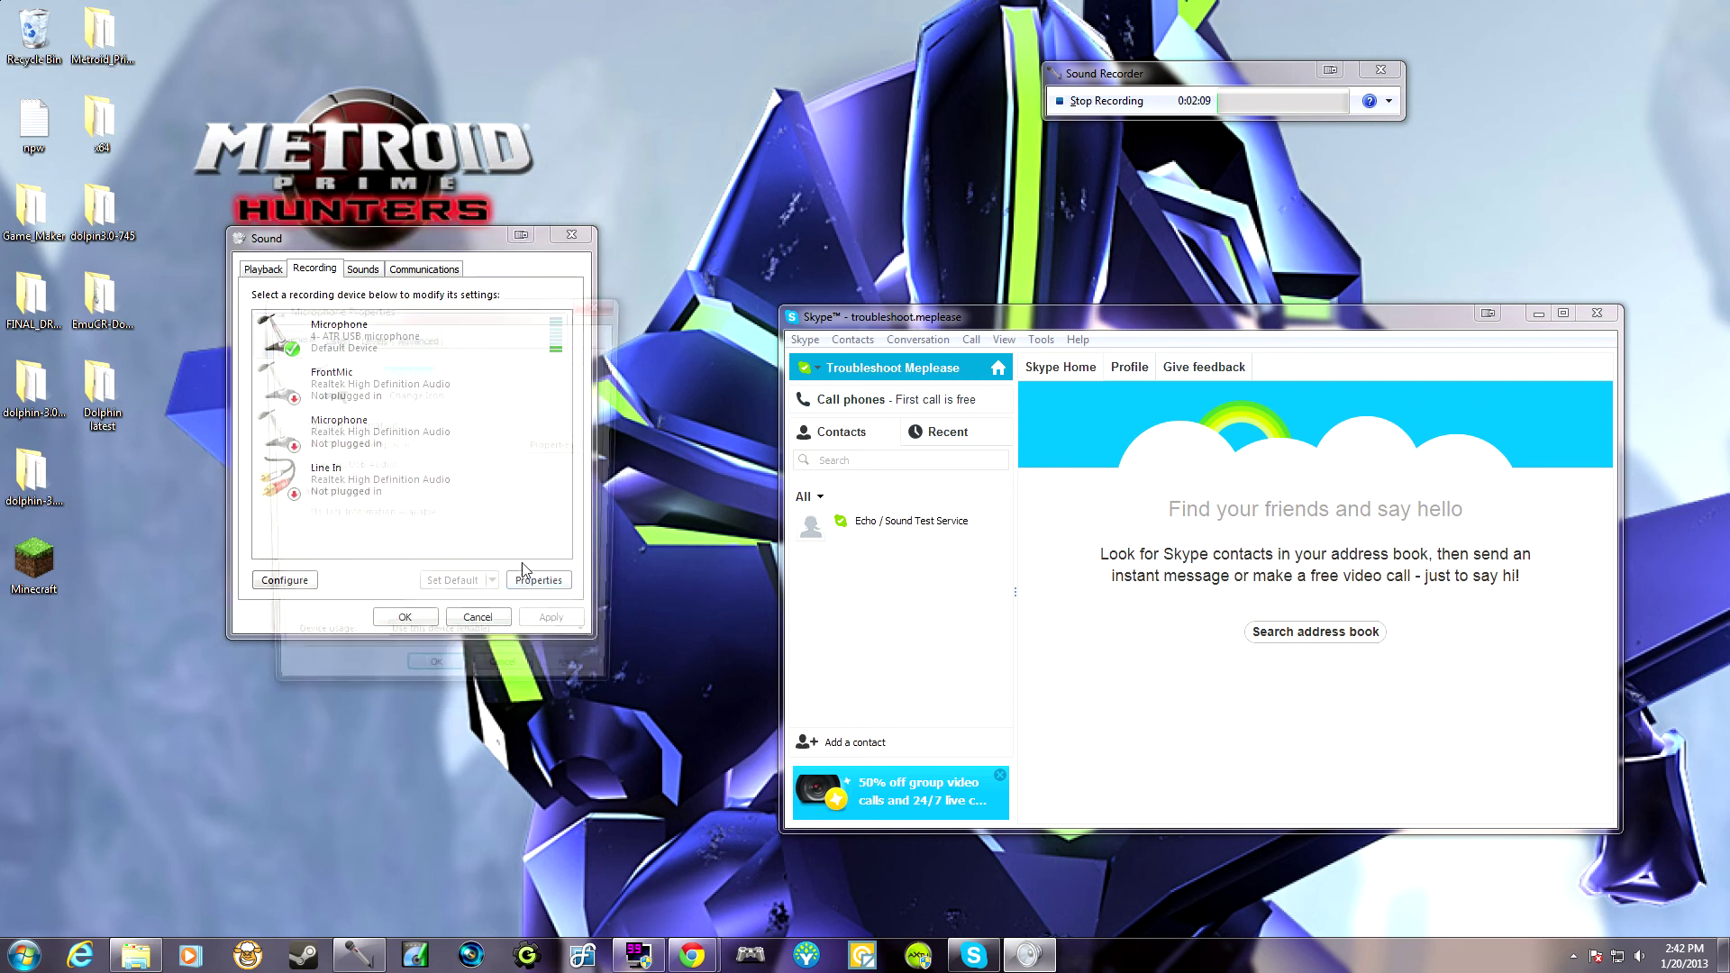
left_click(331, 336)
left_click(371, 336)
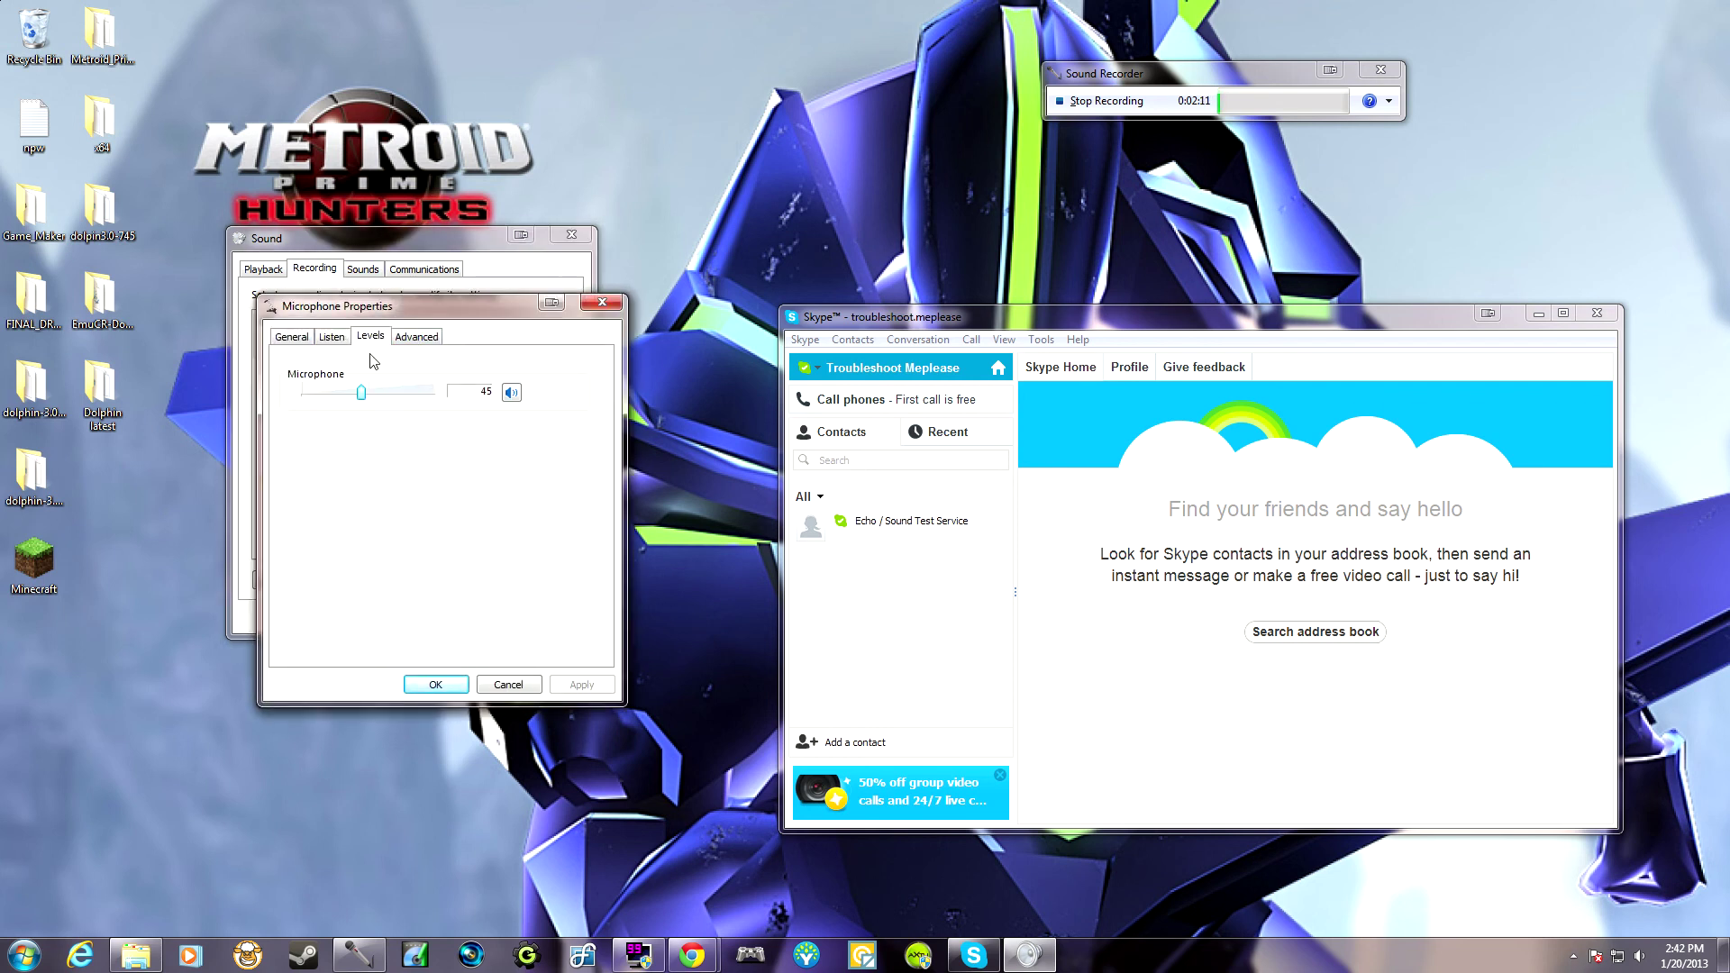